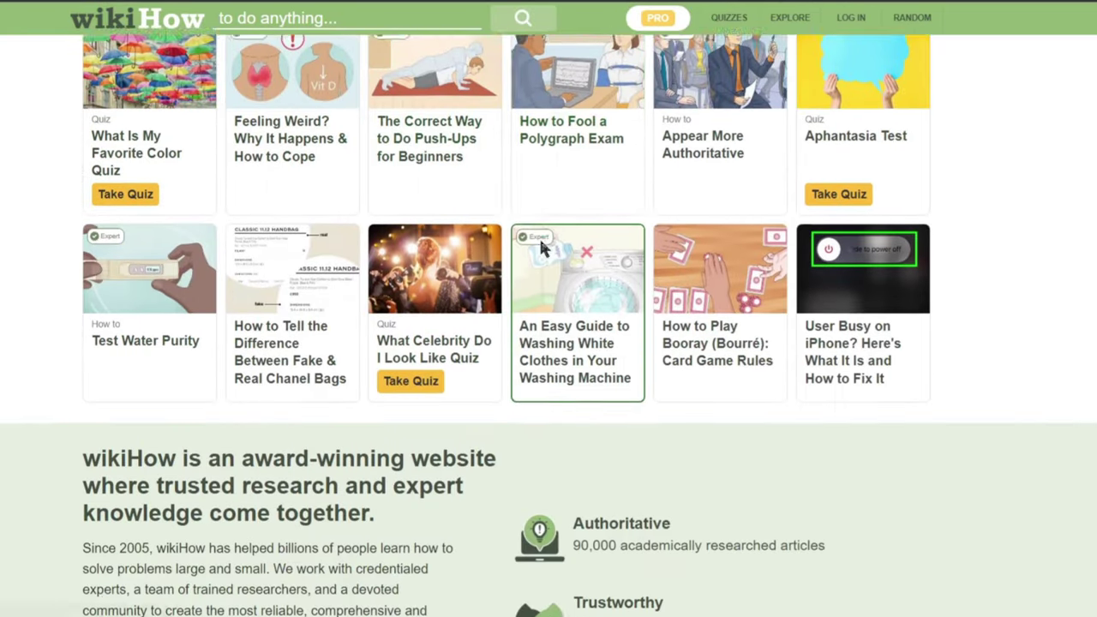
Open wikiHow's Finance and Business category
scroll(475, 257, "up", 8)
mouse_move(789, 35)
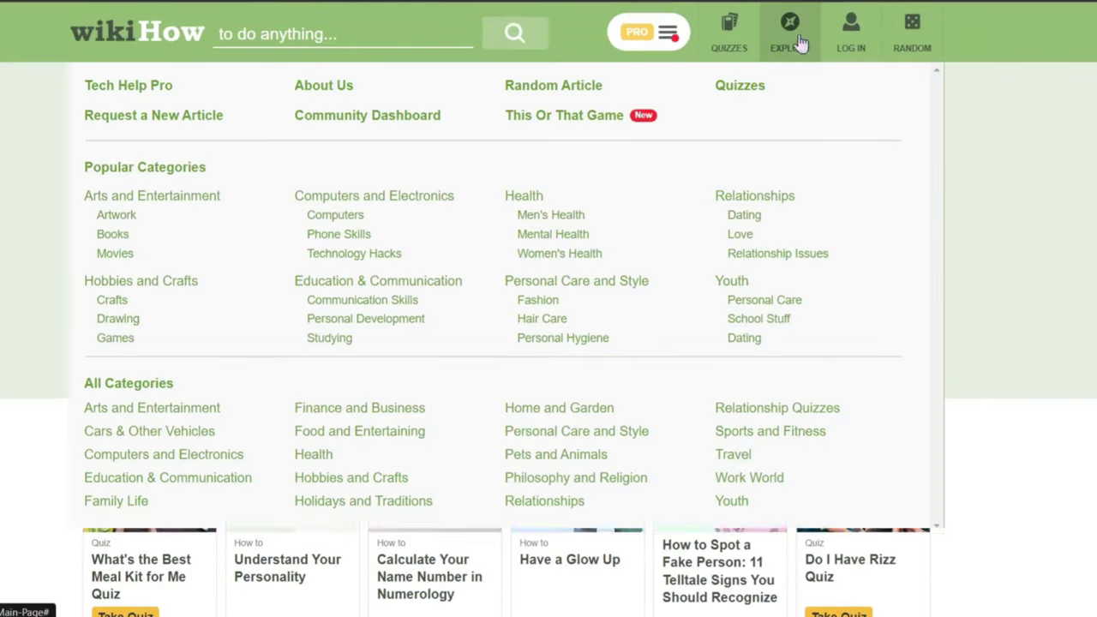
left_click(370, 410)
Open and scroll through the 'How to Convert a Joint Bank Account into a Single Account' article
scroll(23, 385, "down", 10)
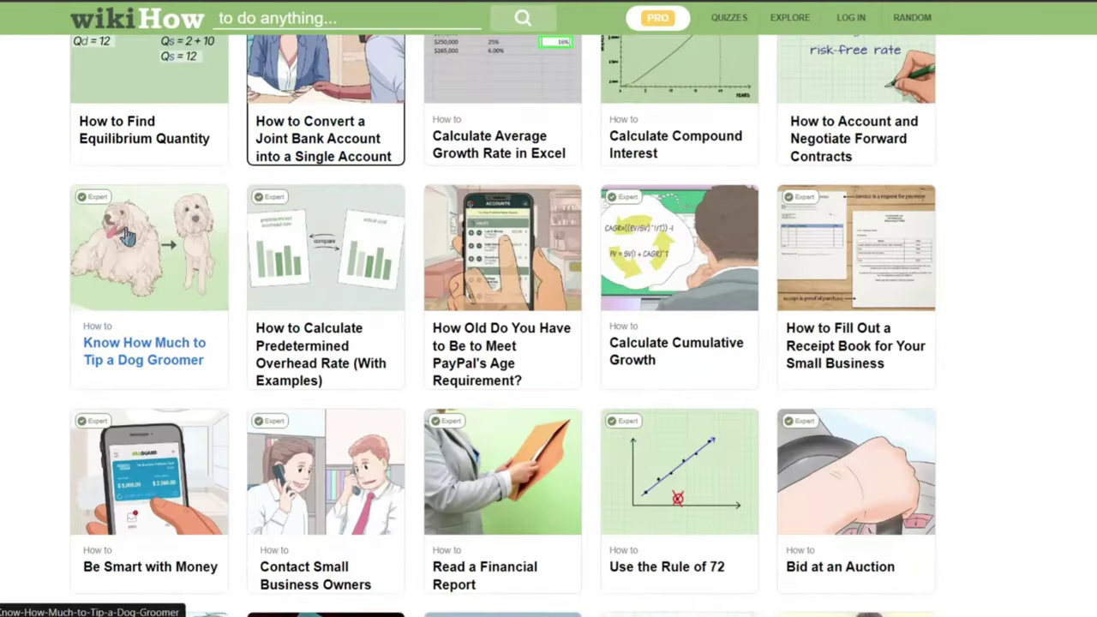
left_click(323, 137)
scroll(421, 349, "down", 12)
scroll(421, 350, "down", 15)
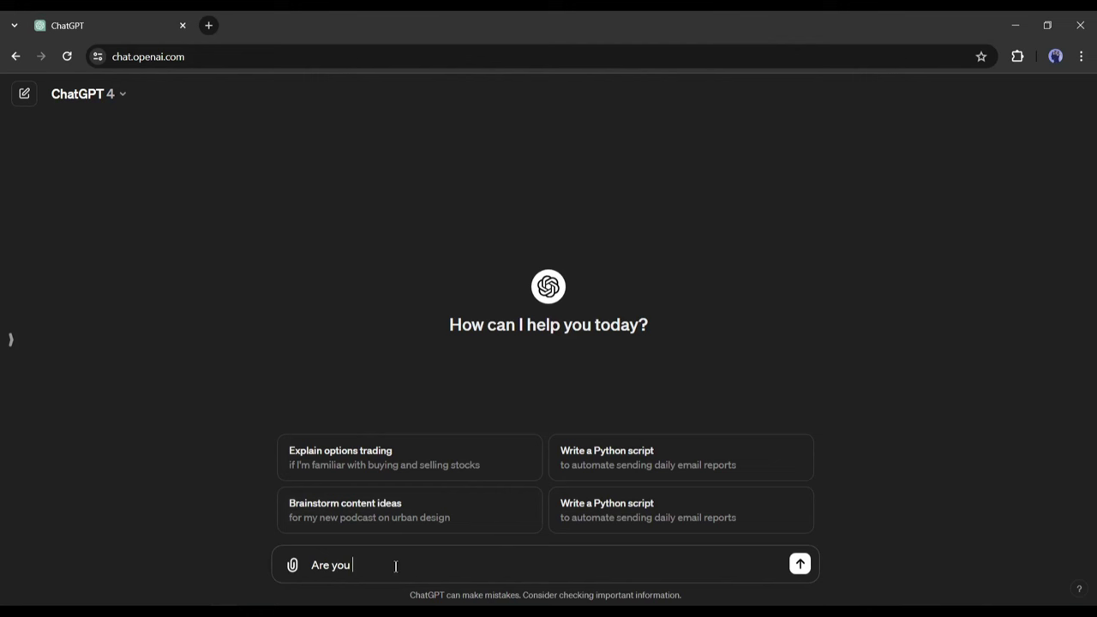
Ask ChatGPT about wikiHow, then for its ten best niches
type("iHow?")
key("Return")
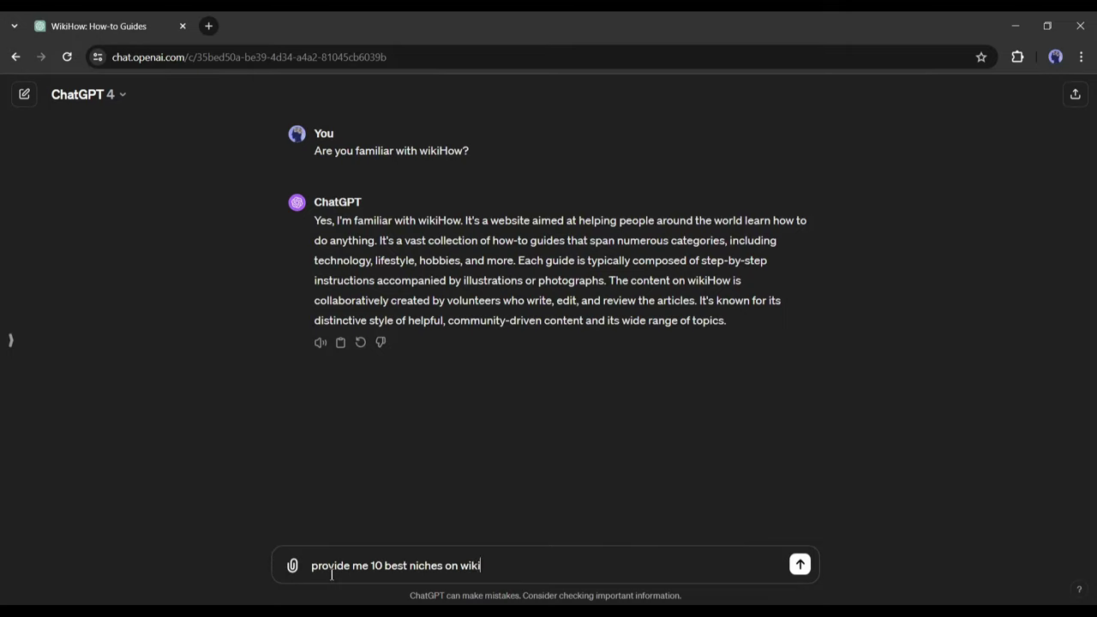
type("How")
key("Return")
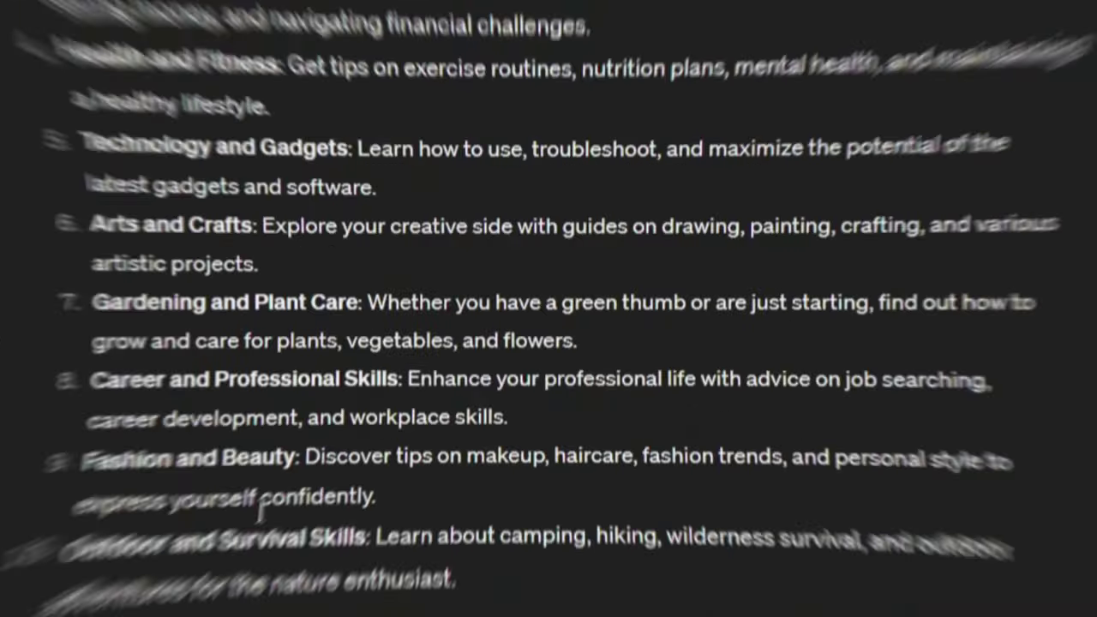
scroll(408, 411, "up", 3)
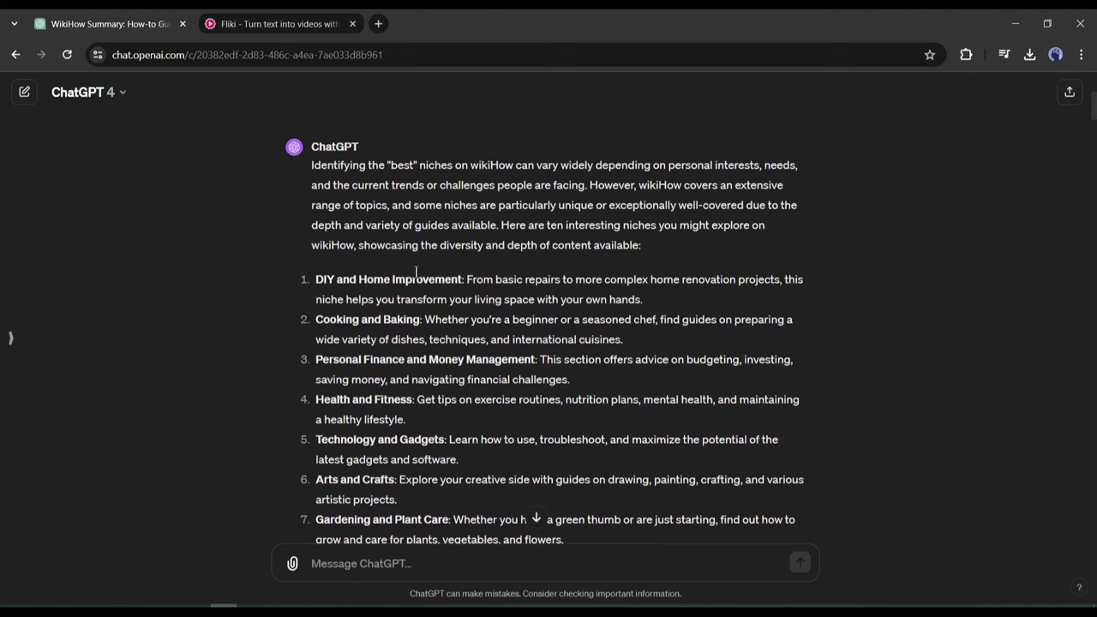
scroll(358, 395, "down", 1)
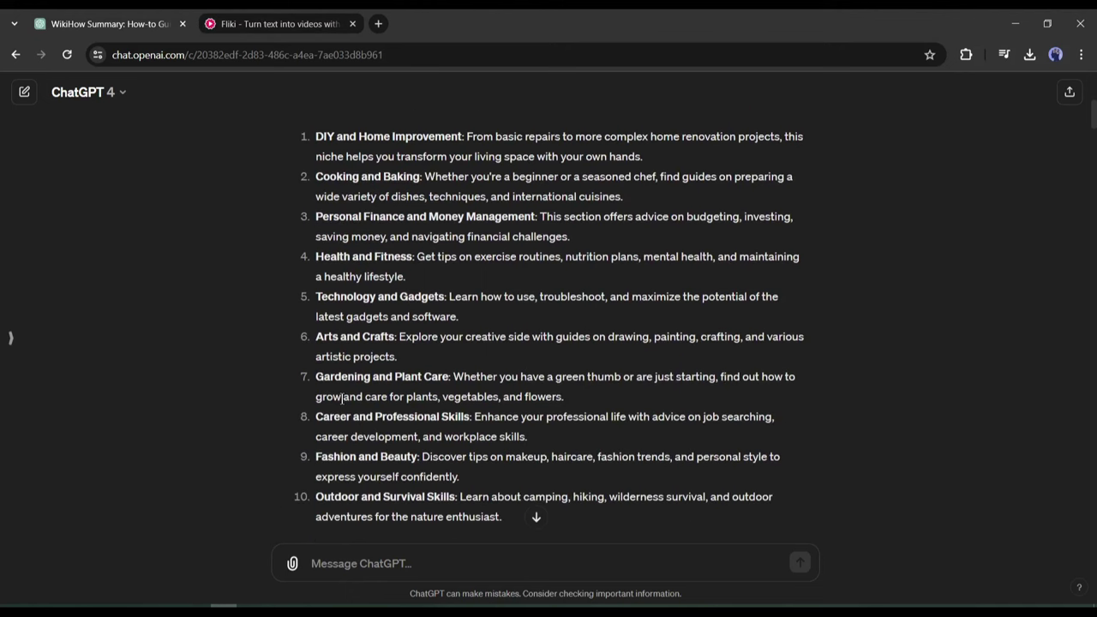
scroll(360, 393, "up", 1)
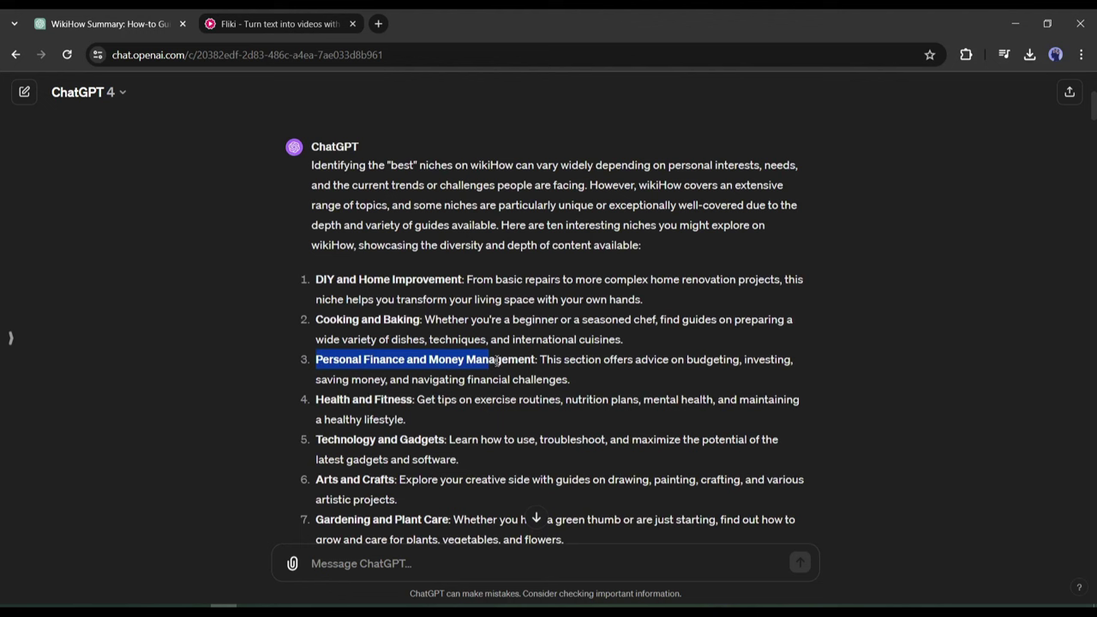
Request top 10 wikiHow articles on 'Personal Finance and Money Management'
left_click(539, 360)
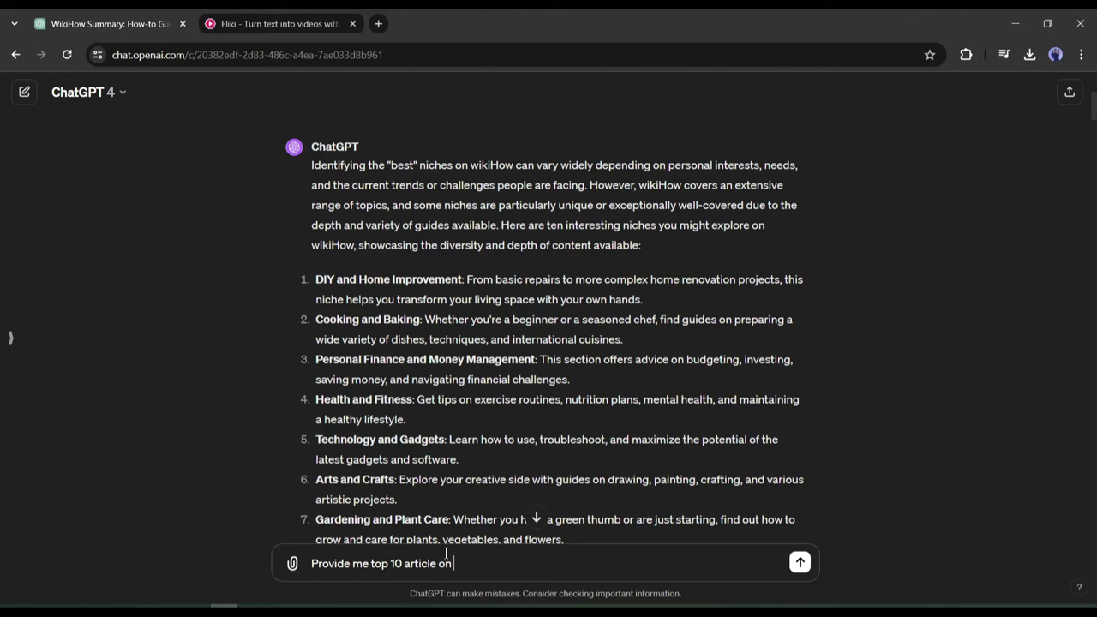
left_click_drag(315, 360, 534, 371)
key("ctrl+c")
left_click(646, 559)
key("ctrl+v")
type("on Wiki")
type("How")
key("Return")
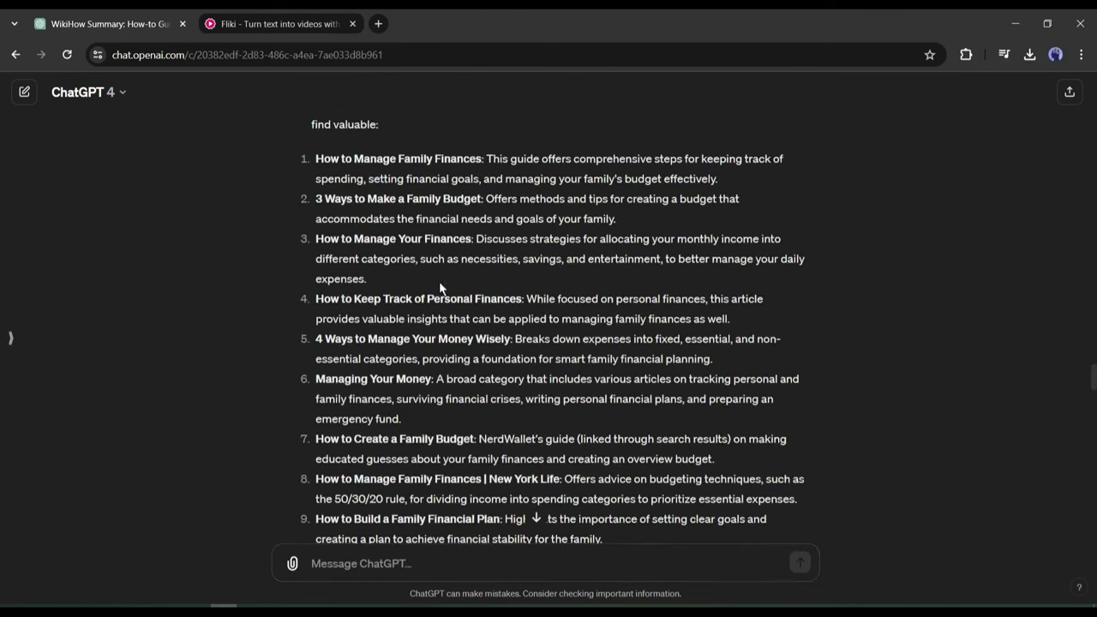
scroll(367, 295, "up", 1)
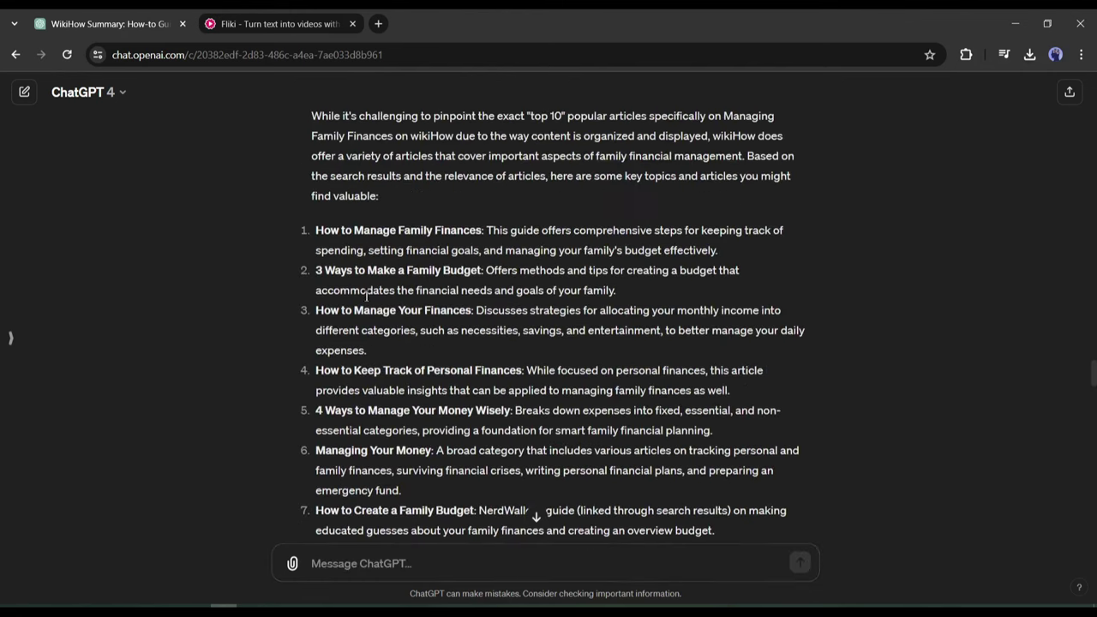
scroll(390, 270, "down", 1)
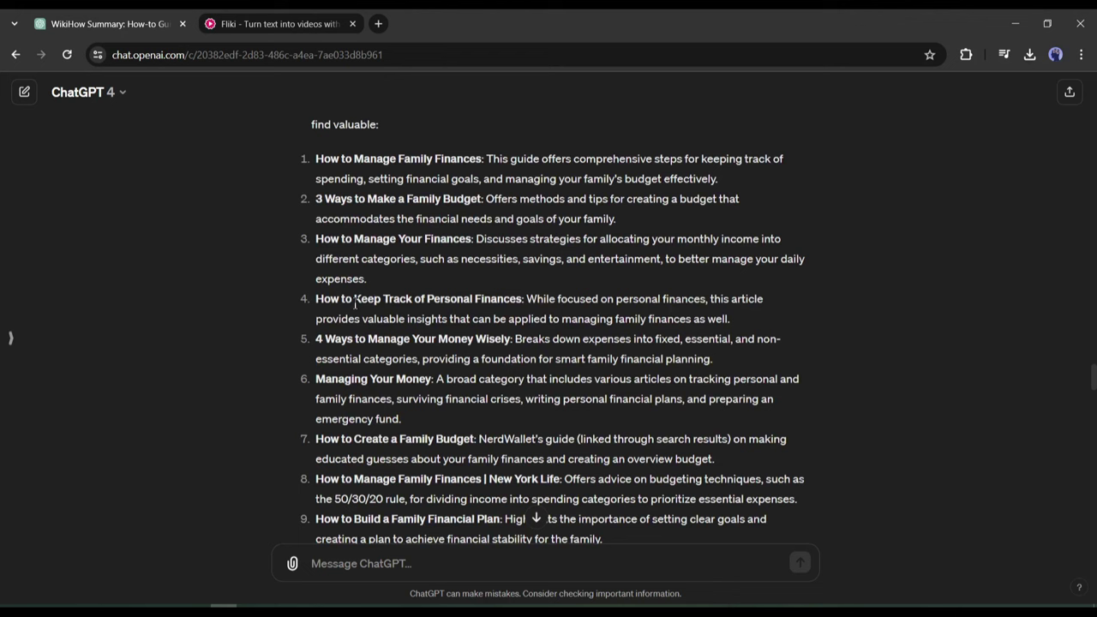
left_click(327, 449)
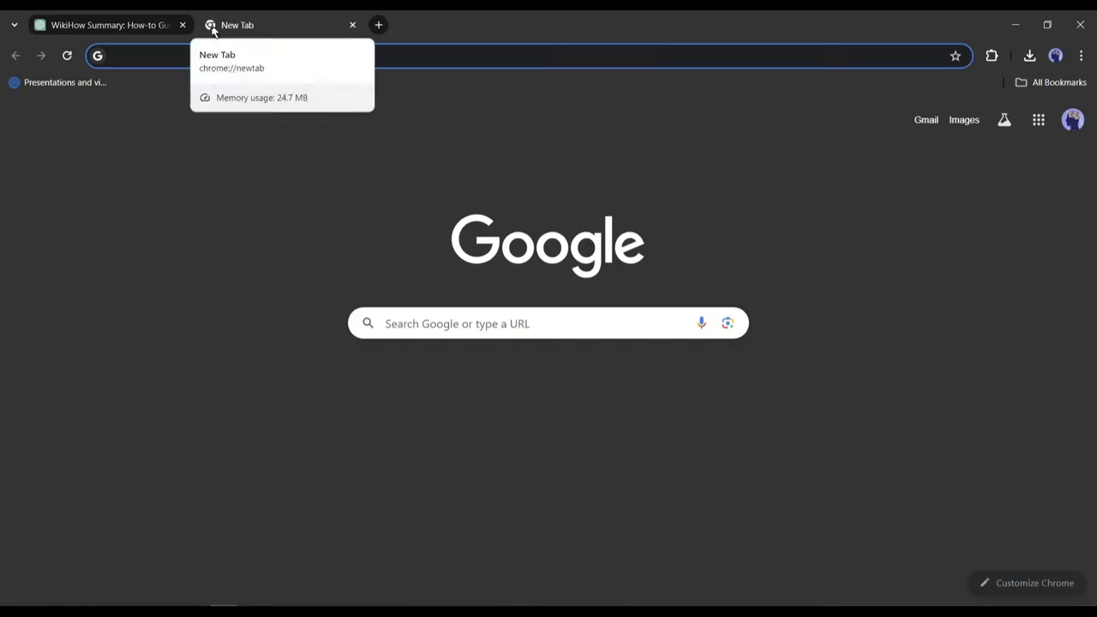
Load wikihow.com and copy the 'How to Create a Family Budget' title from ChatGPT
type("wikihow.co")
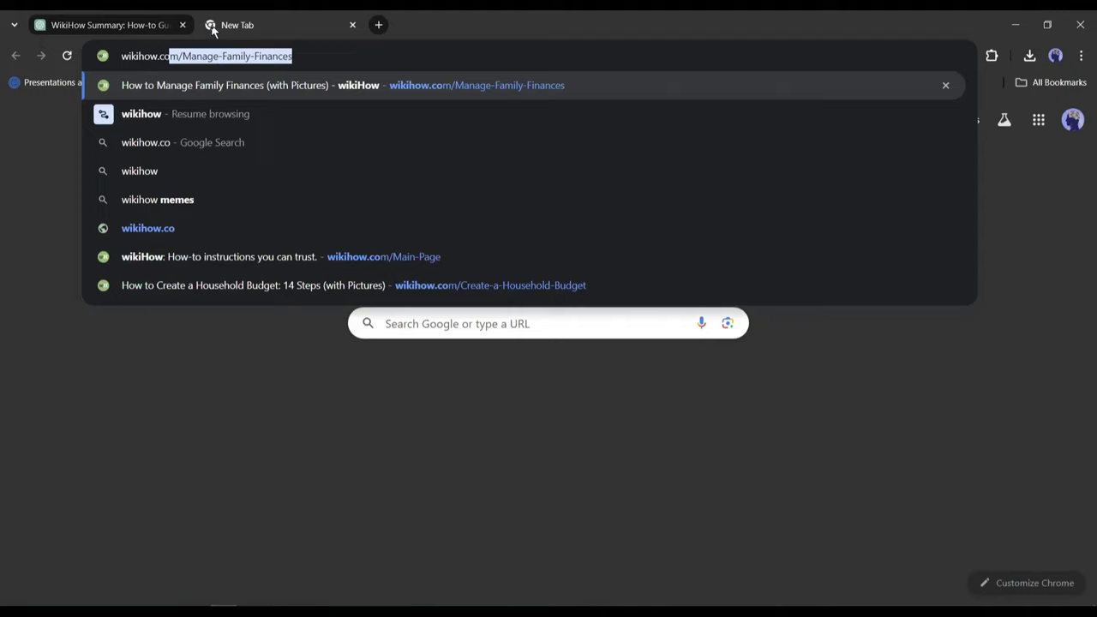
type("m")
key("Return")
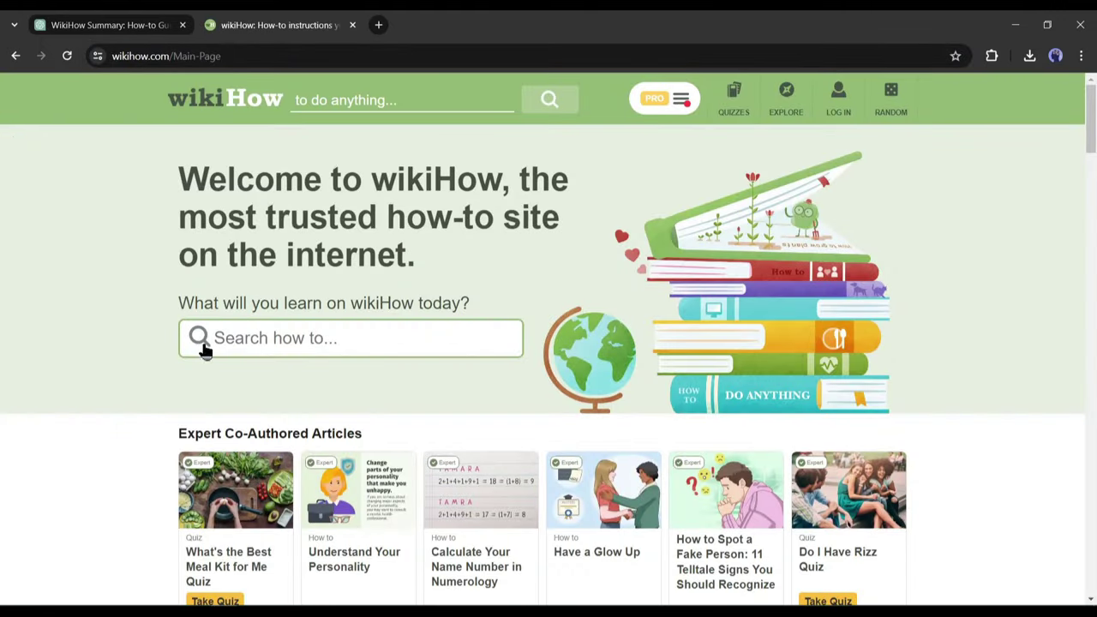
scroll(203, 349, "down", 10)
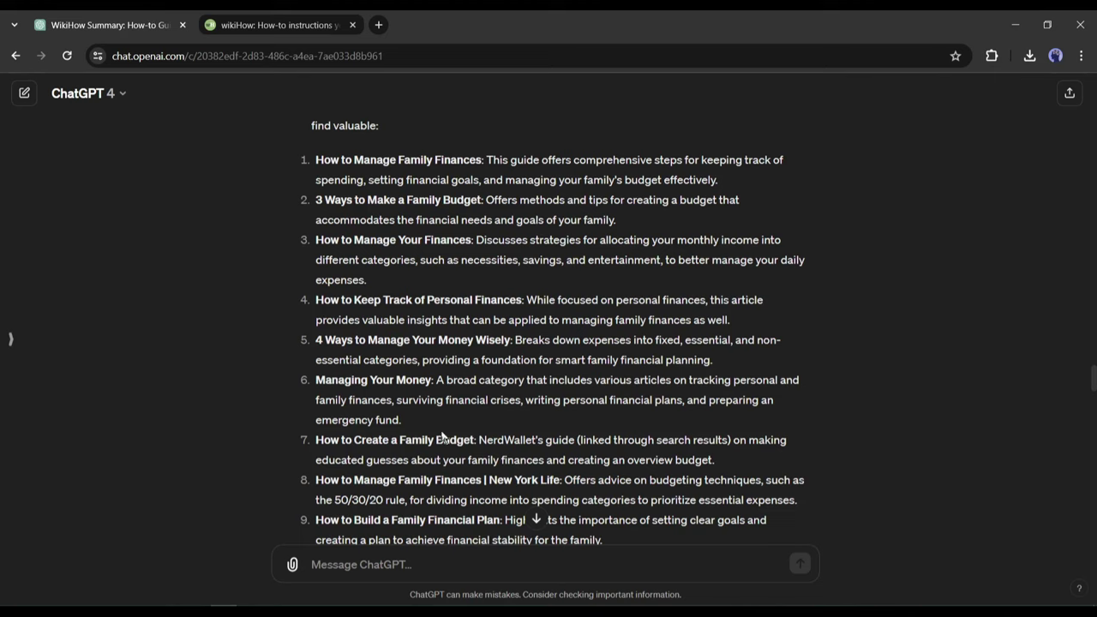
left_click_drag(317, 440, 474, 440)
key("ctrl+c")
Search wikiHow for 'How to Create a Family Budget'
left_click(228, 25)
left_click(252, 337)
key("ctrl+v")
key("Return")
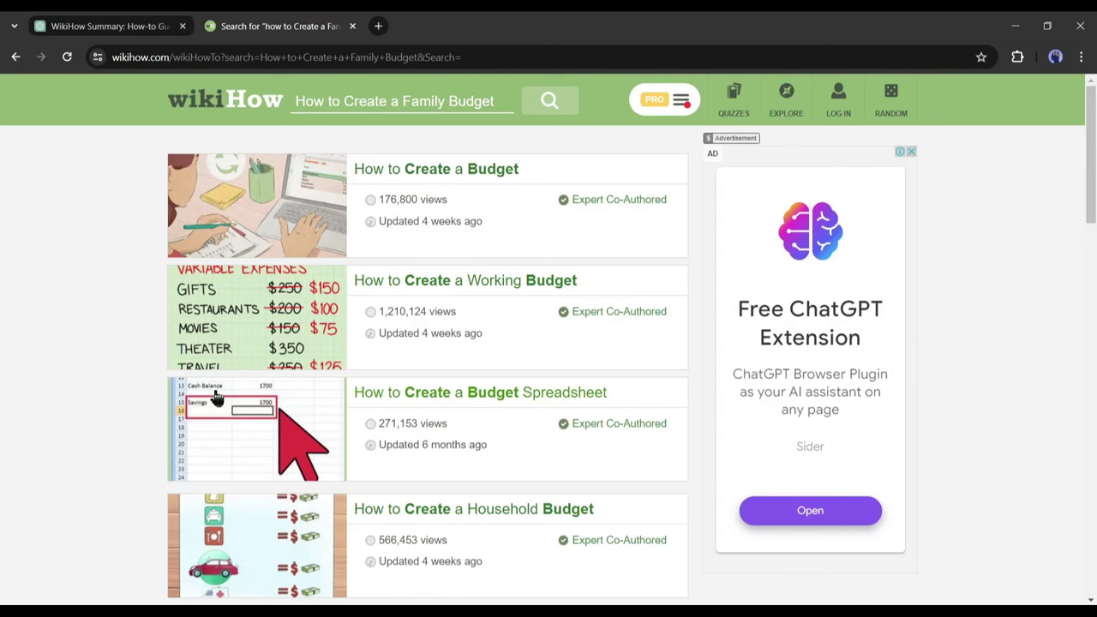
scroll(217, 399, "down", 3)
scroll(523, 240, "down", 1)
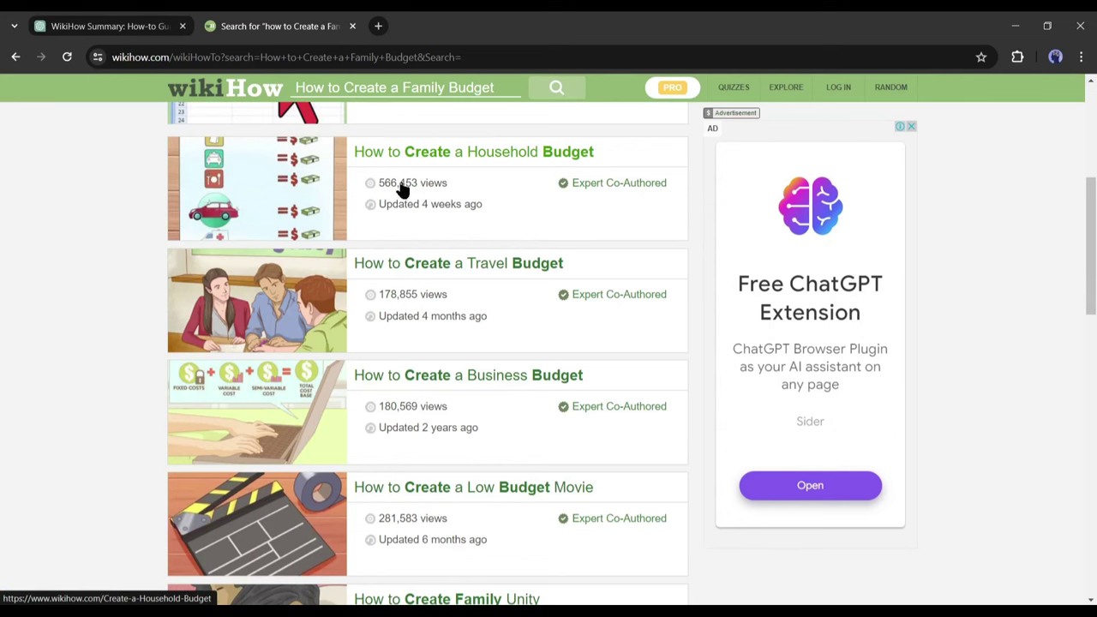
Open and read 'How to Create a Household Budget', then select its web address
left_click(480, 160)
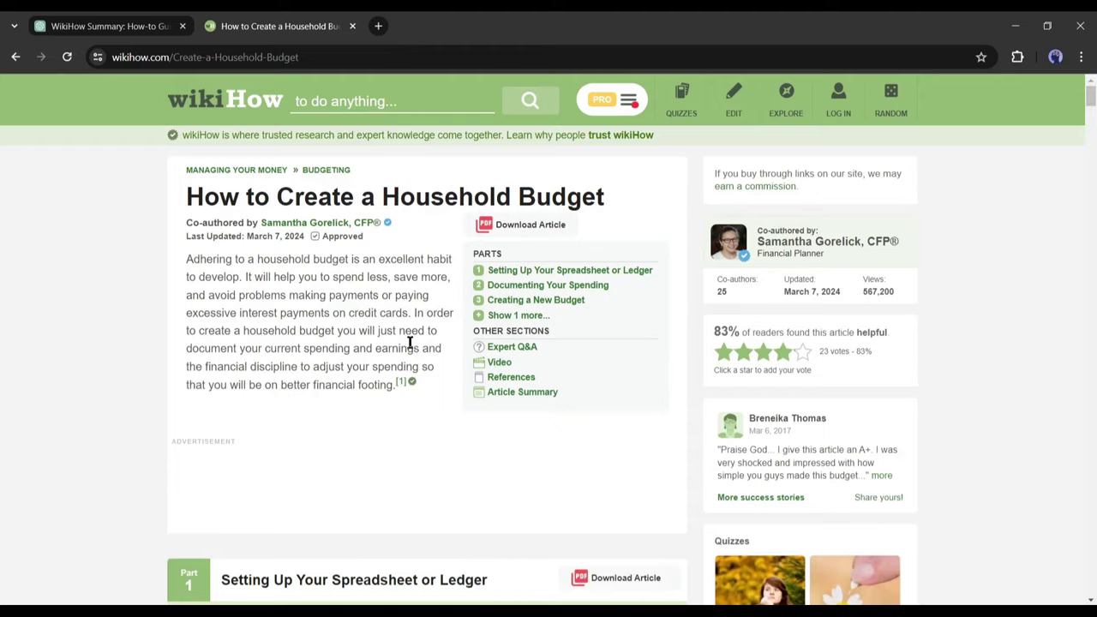
scroll(326, 306, "down", 15)
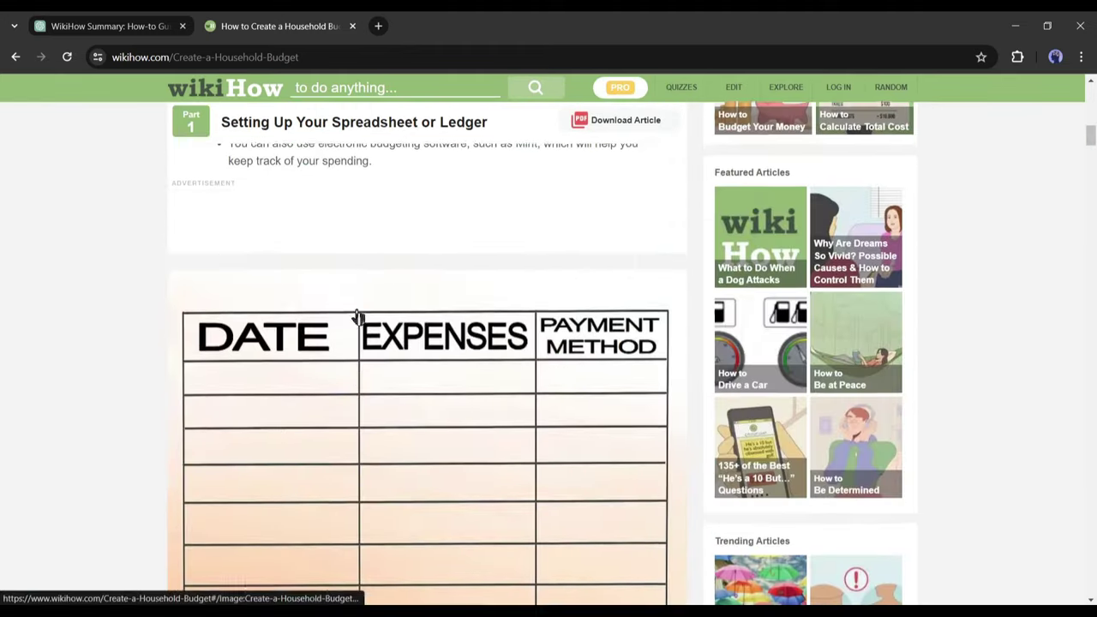
scroll(357, 312, "down", 15)
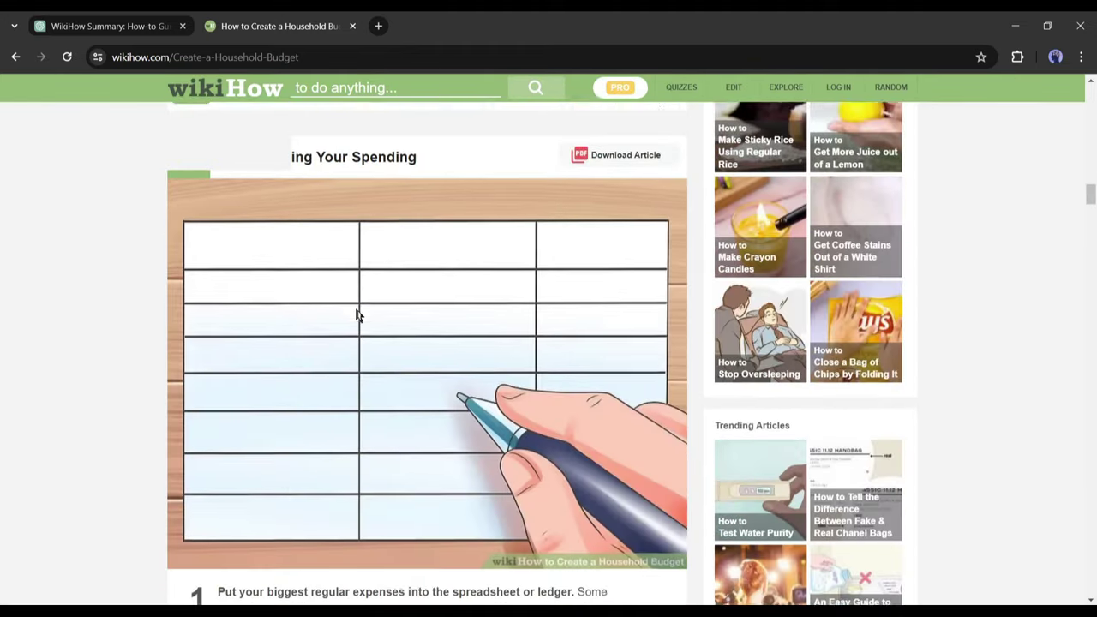
scroll(356, 309, "down", 15)
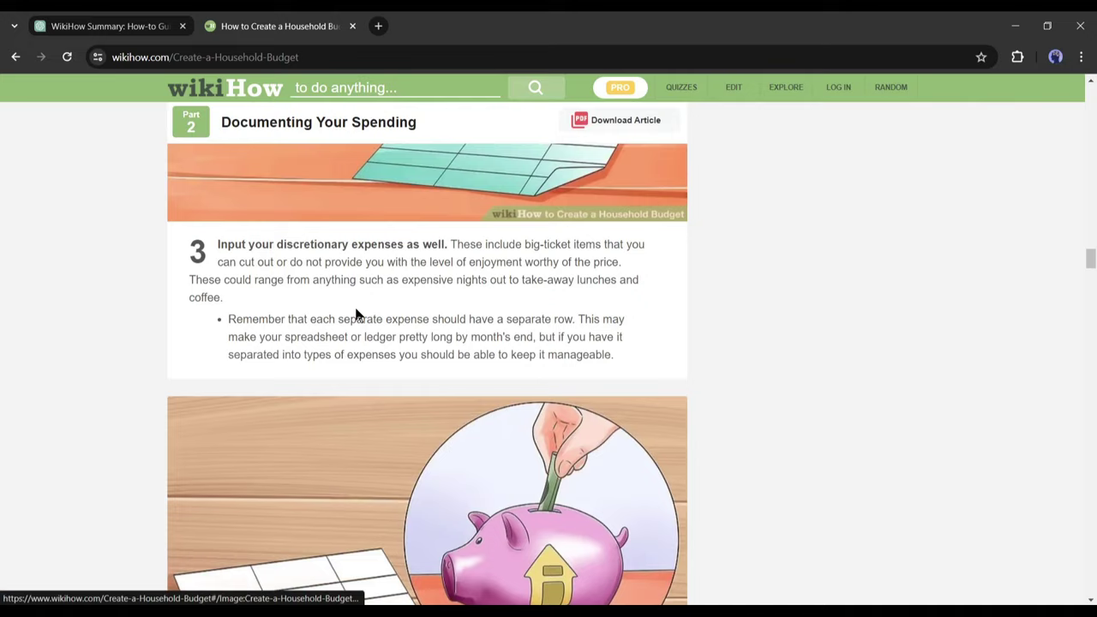
scroll(358, 317, "down", 15)
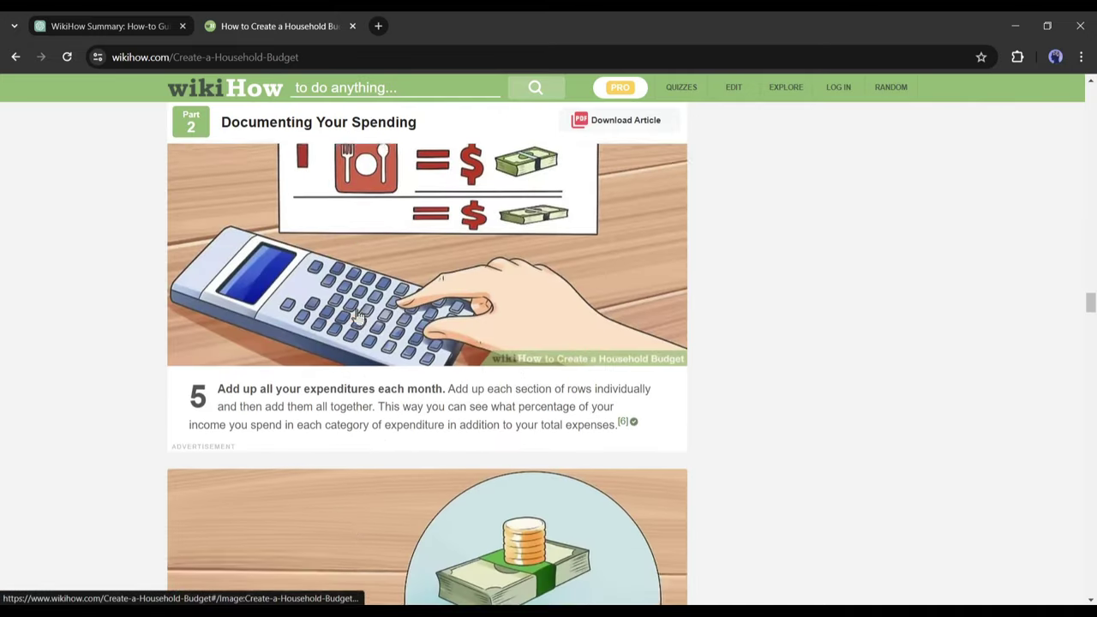
scroll(359, 317, "down", 5)
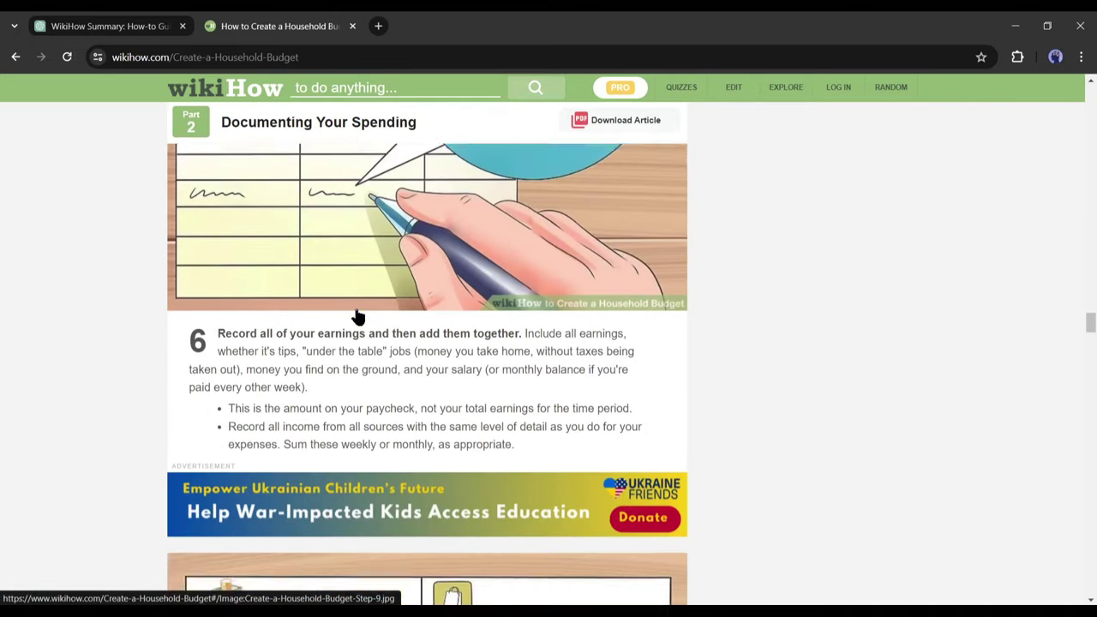
scroll(358, 317, "down", 6)
scroll(354, 316, "up", 7)
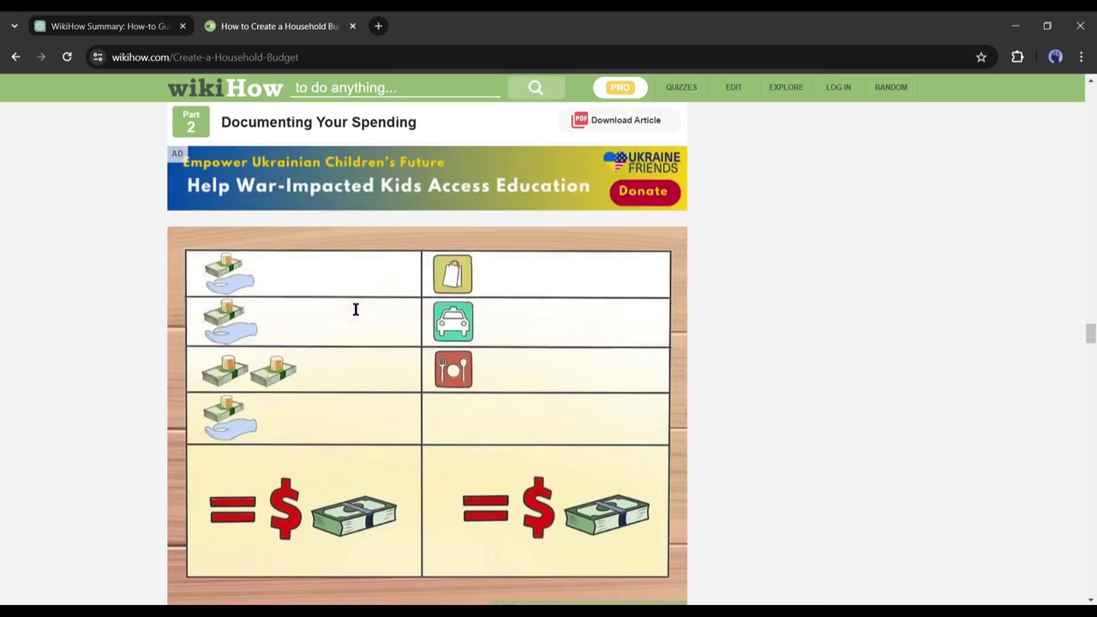
scroll(355, 311, "up", 5)
double_click(342, 57)
Send ChatGPT the article URL with a YouTube video script request and review the five-scene reply
key("ctrl+a")
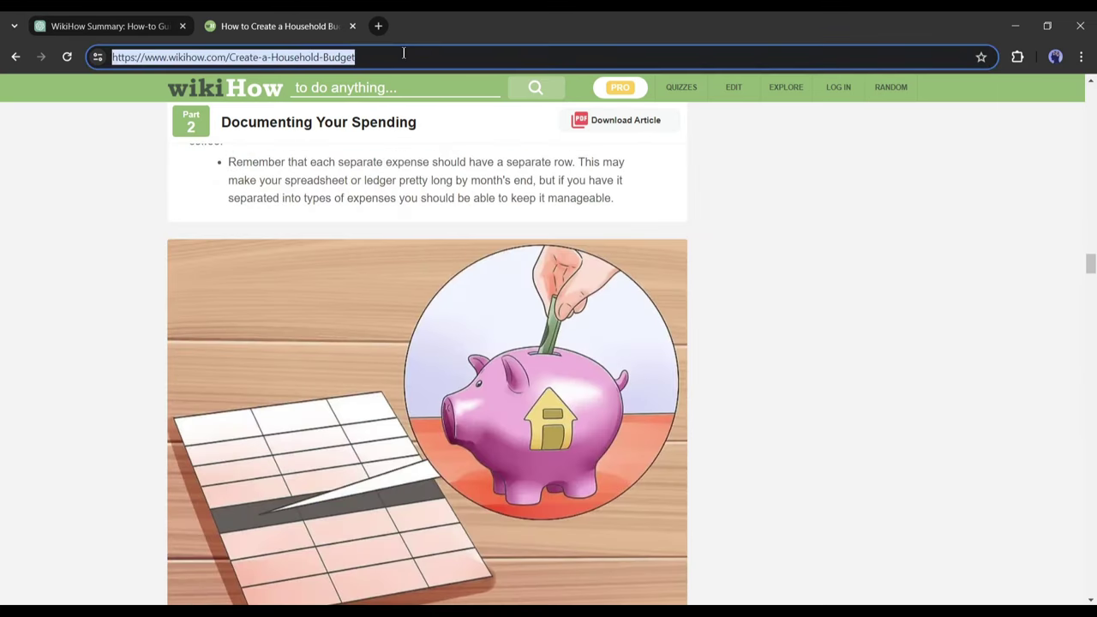
left_click(143, 19)
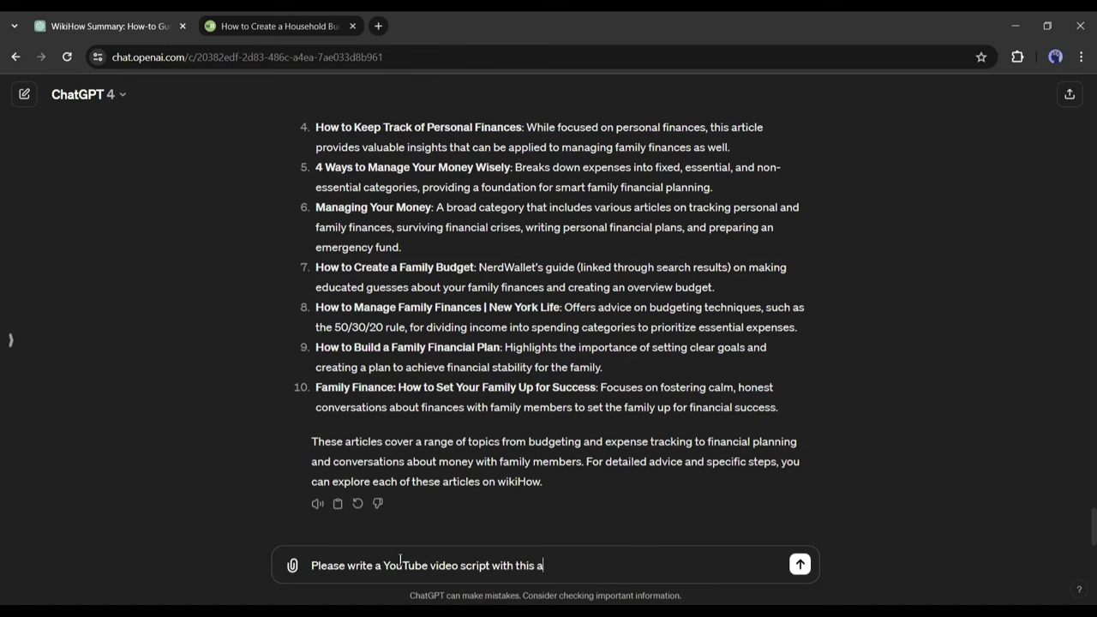
key("ctrl+v")
key("Return")
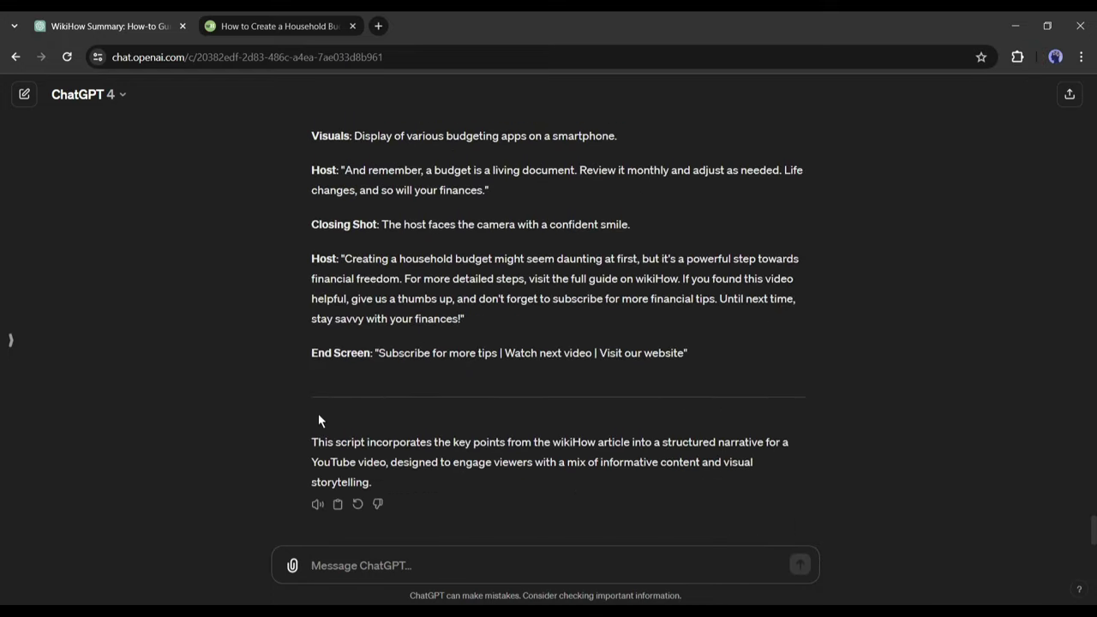
scroll(317, 413, "up", 15)
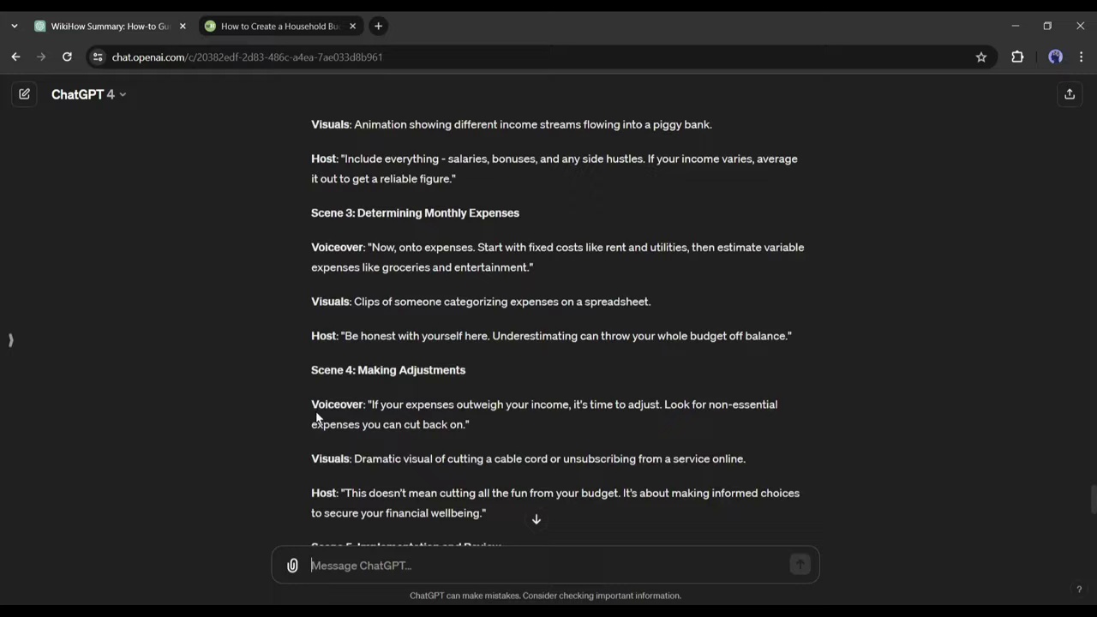
scroll(316, 403, "up", 4)
scroll(313, 399, "down", 15)
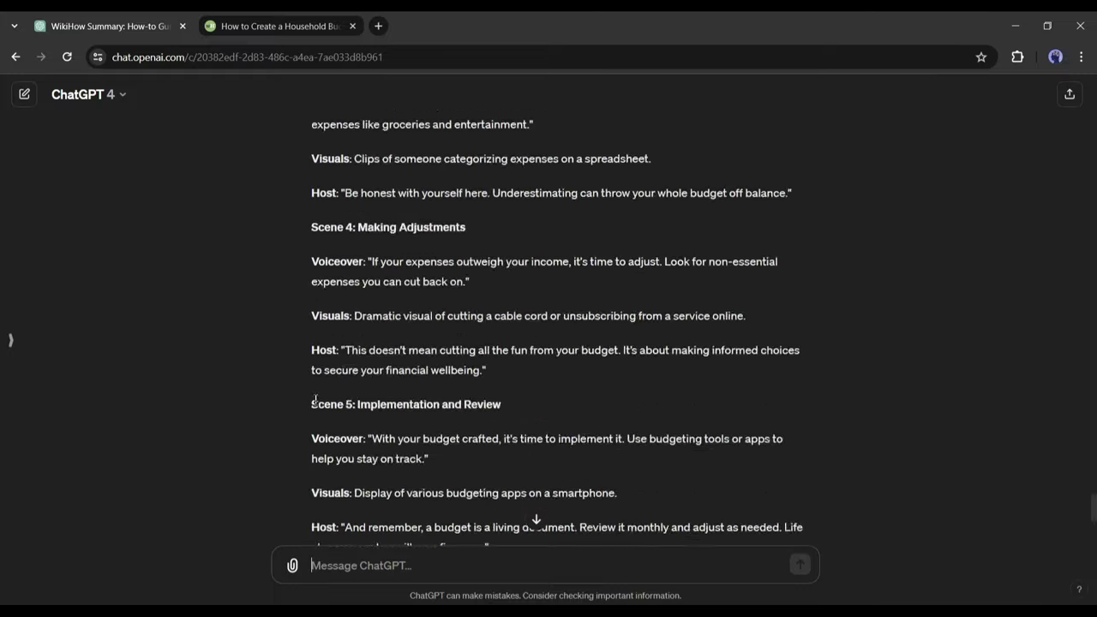
scroll(314, 400, "up", 3)
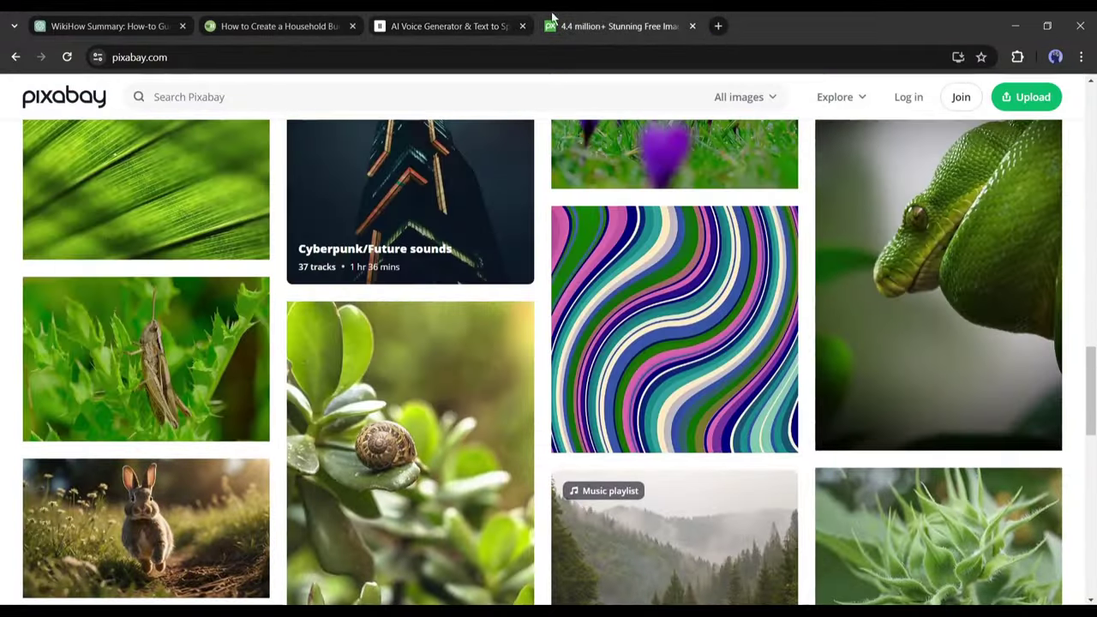
Close the Pixabay and AI voice generator tabs, then Google 'Fliki AI'
left_click(522, 26)
left_click(522, 26)
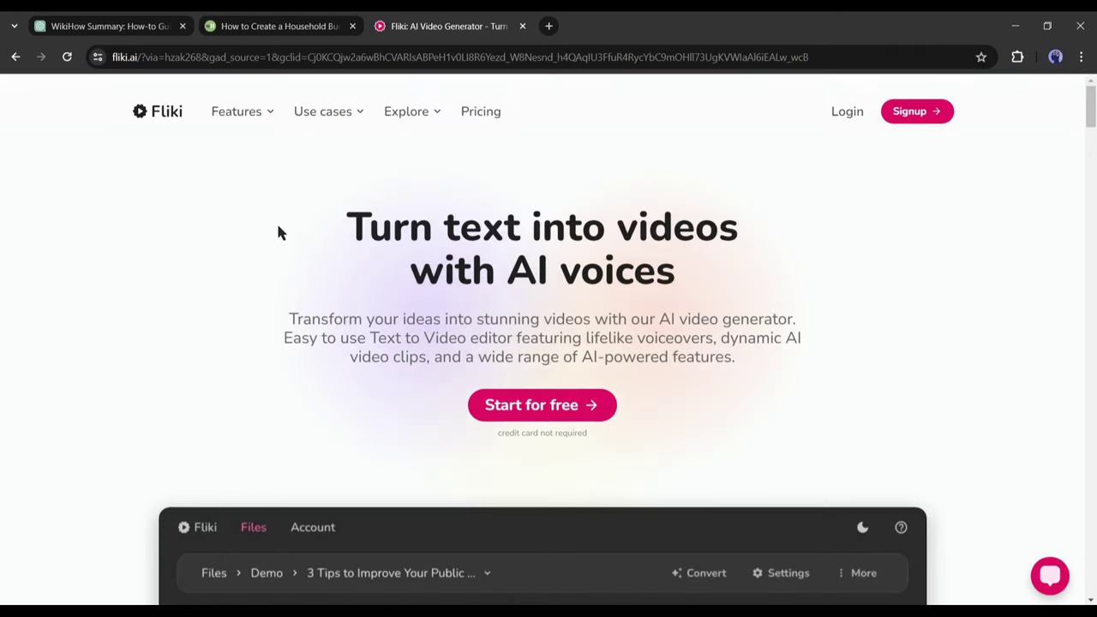
scroll(211, 232, "down", 1)
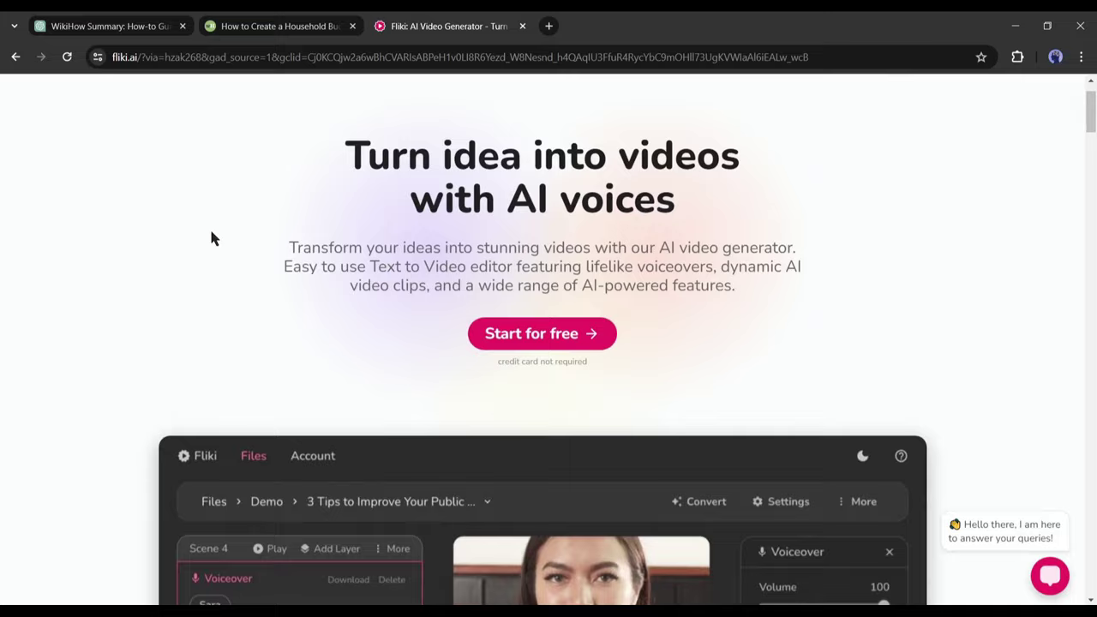
scroll(214, 239, "down", 5)
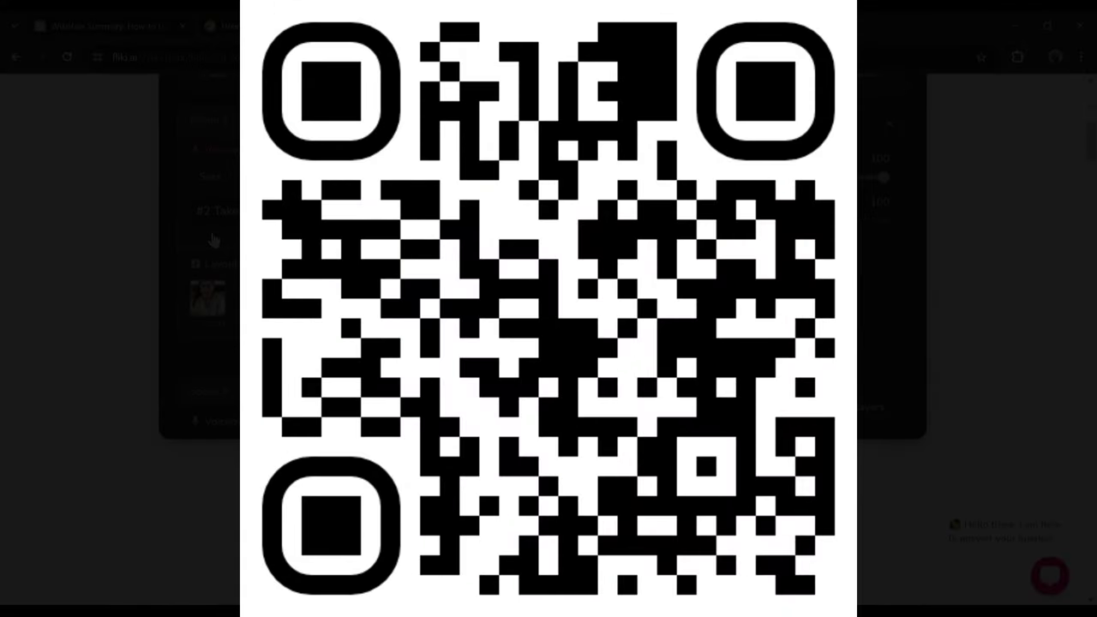
type("Fliki AI")
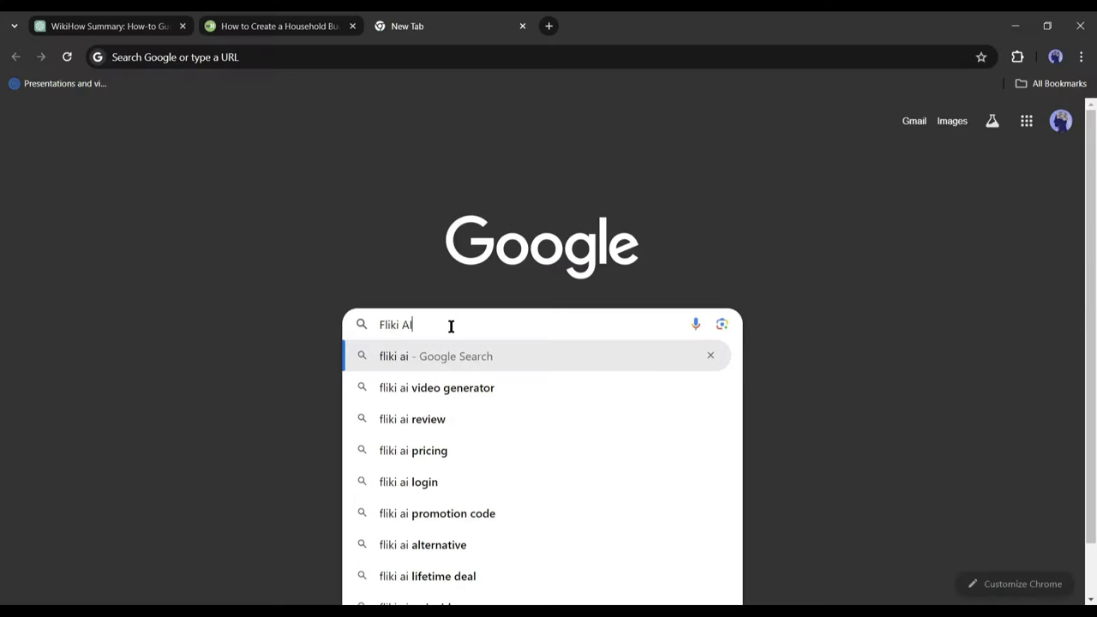
key("Return")
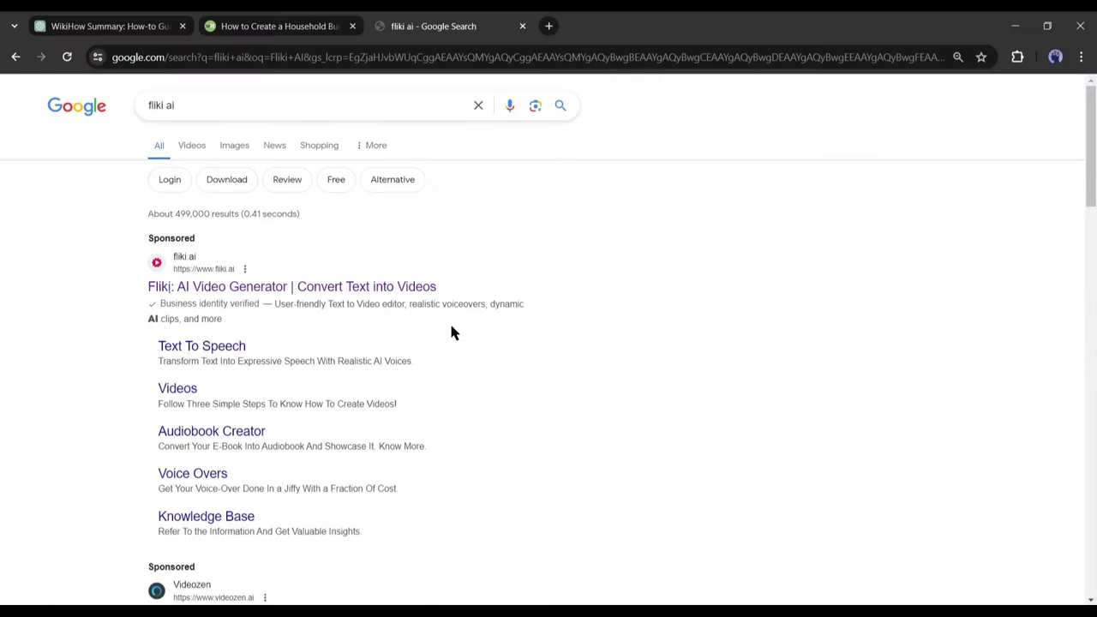
Open Fliki from the sponsored result, sign in with Google, and start a New file
left_click(285, 288)
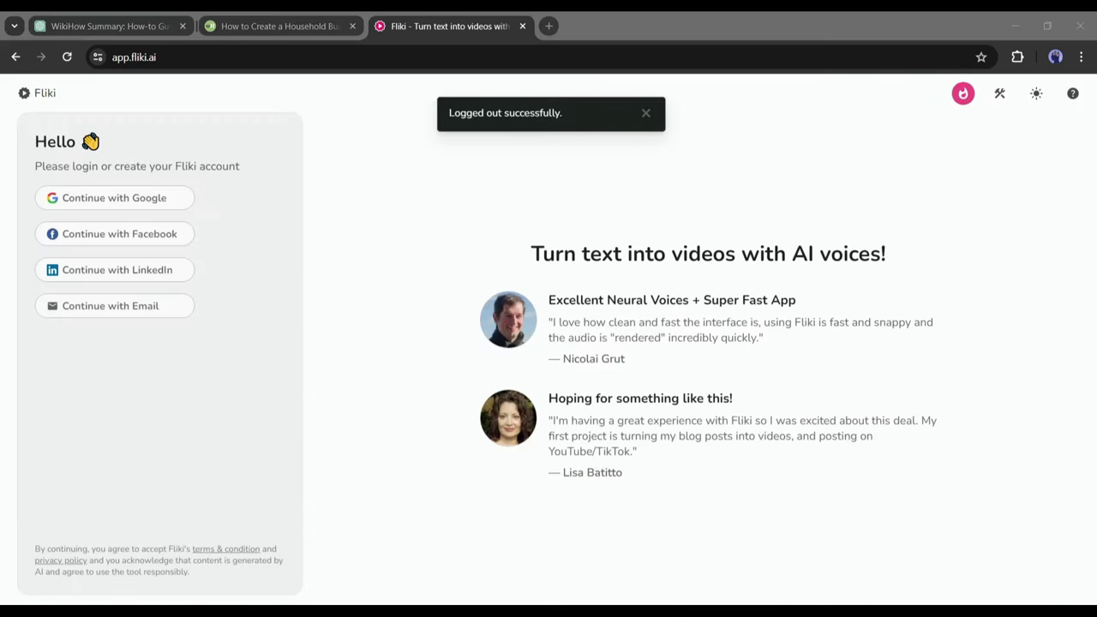
left_click(96, 202)
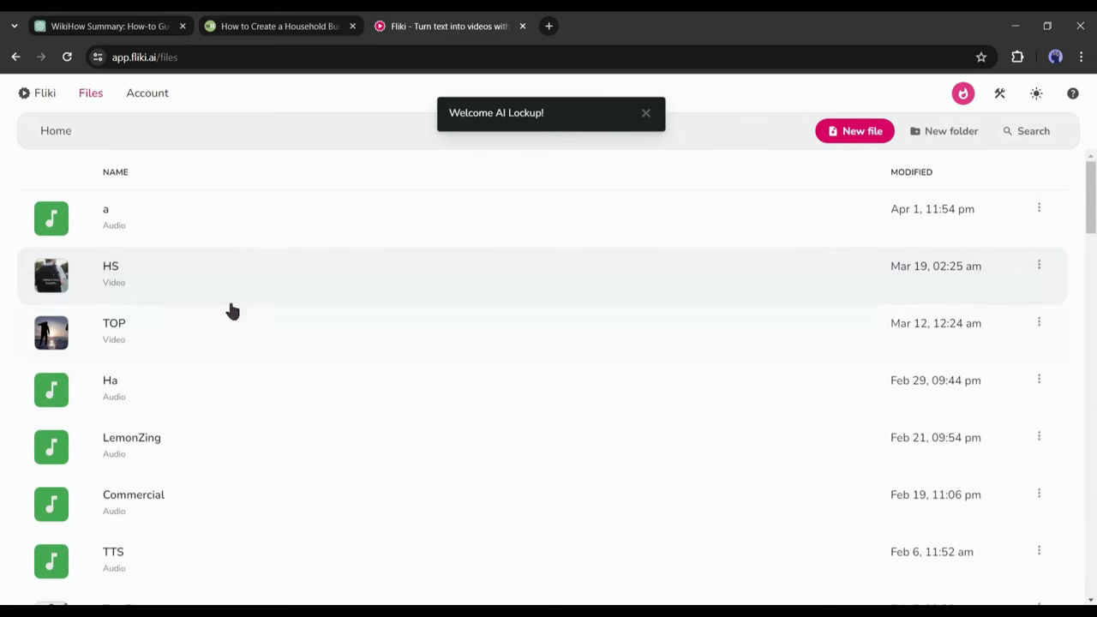
scroll(589, 417, "down", 4)
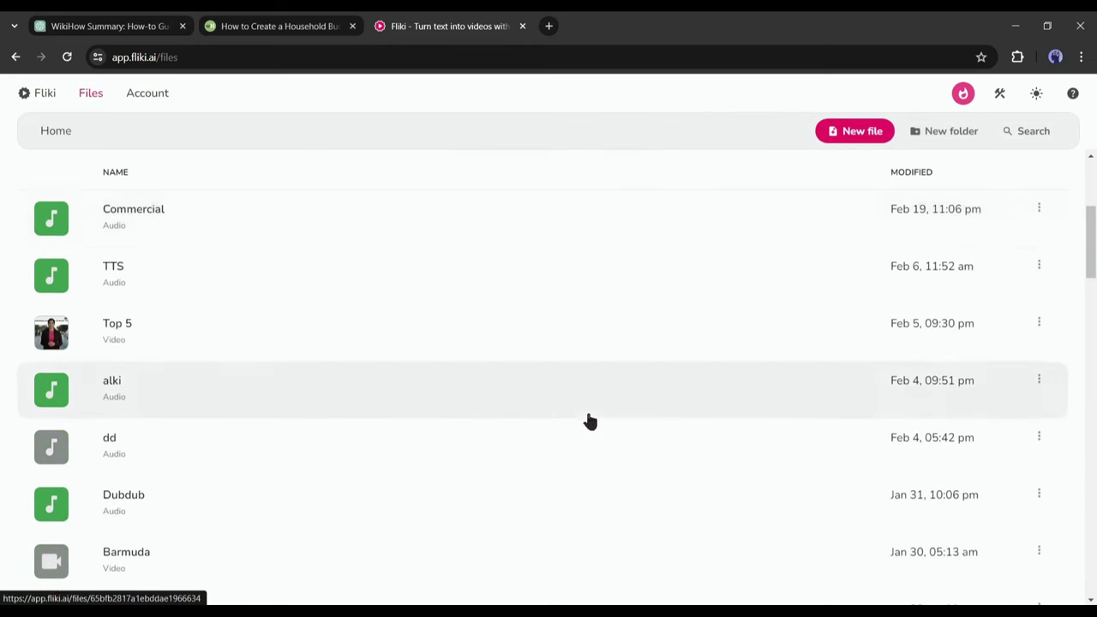
scroll(588, 420, "down", 20)
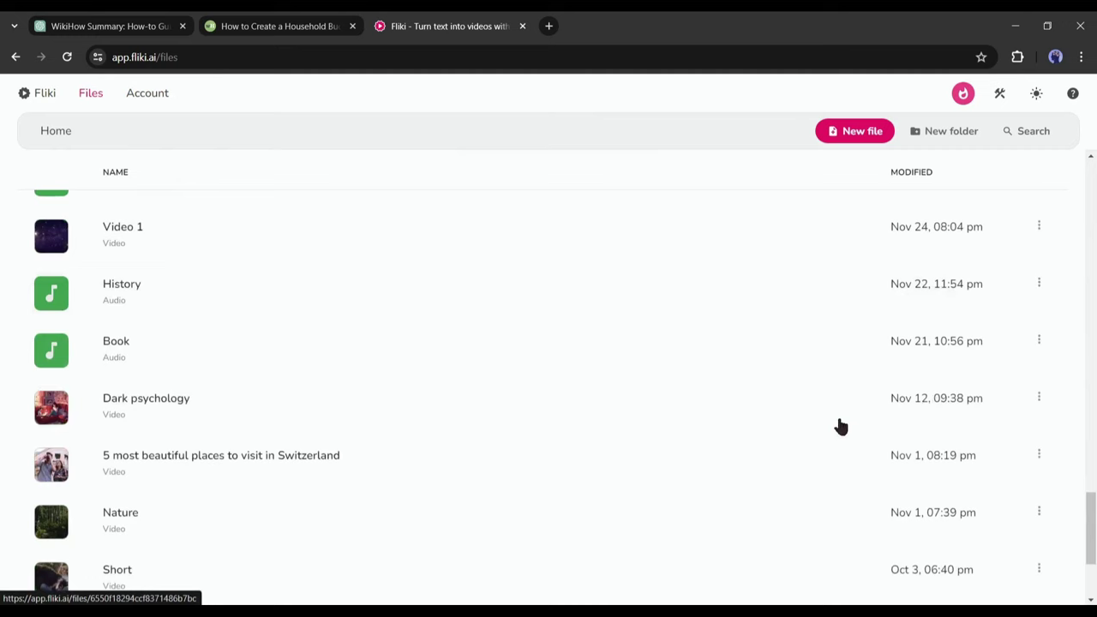
left_click_drag(1091, 527, 1095, 144)
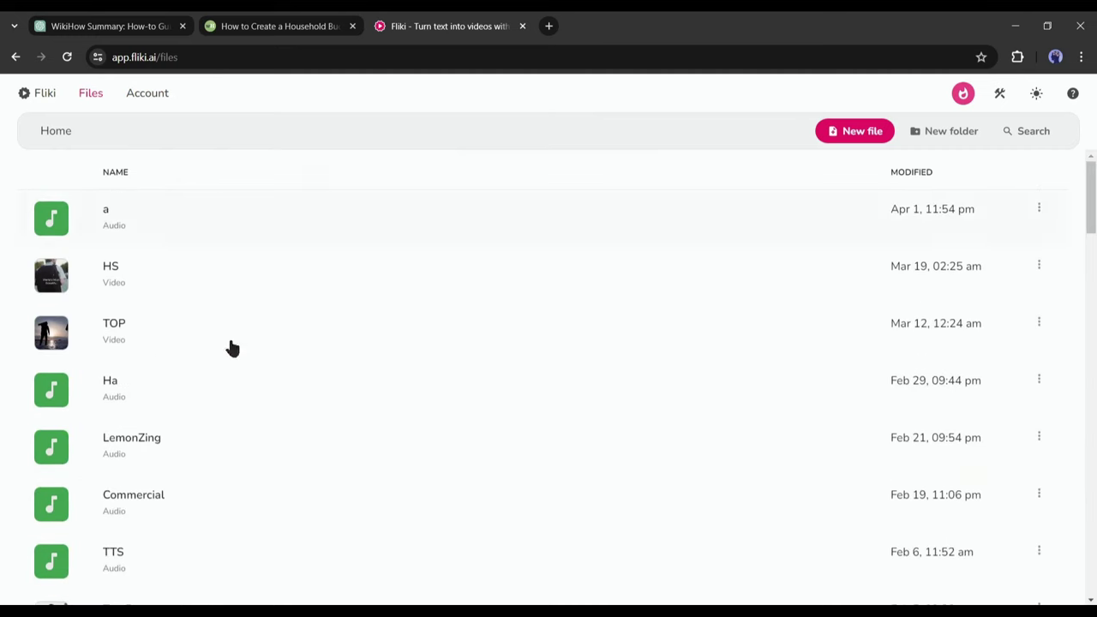
left_click(857, 138)
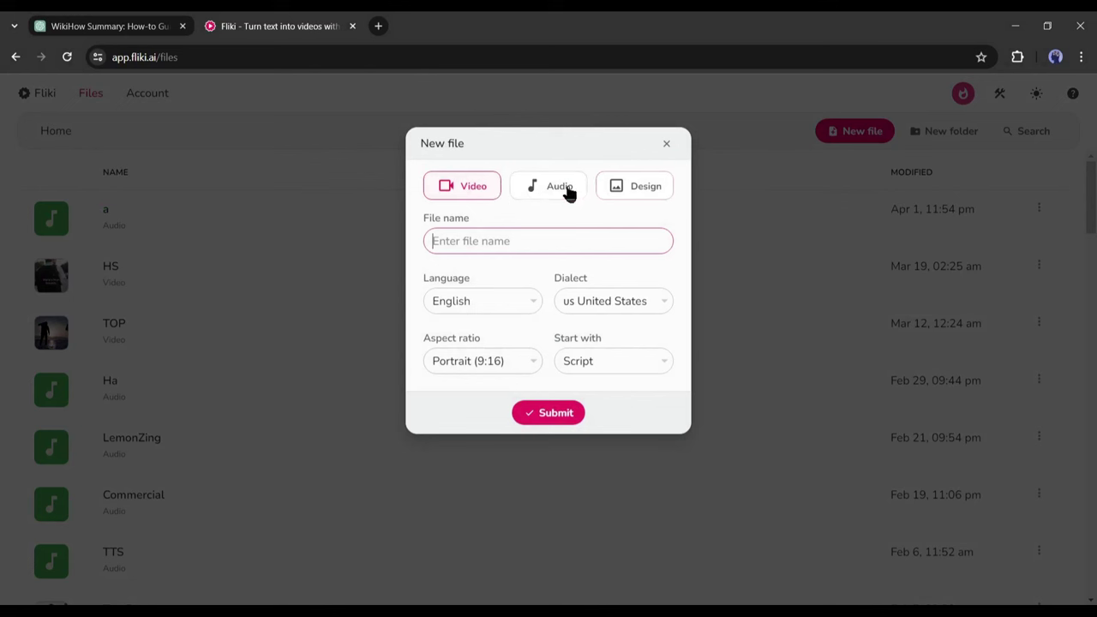
Make the file a Video named 'Family Budget' in English (United States)
left_click(470, 190)
left_click(465, 241)
type("Famil")
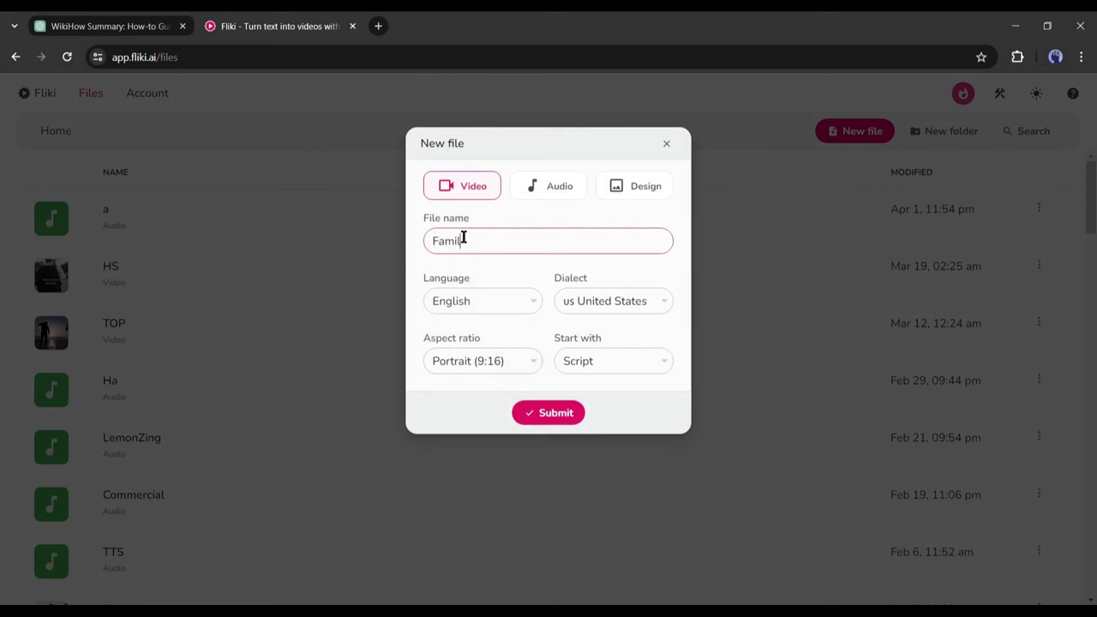
type("y Budget")
left_click(453, 213)
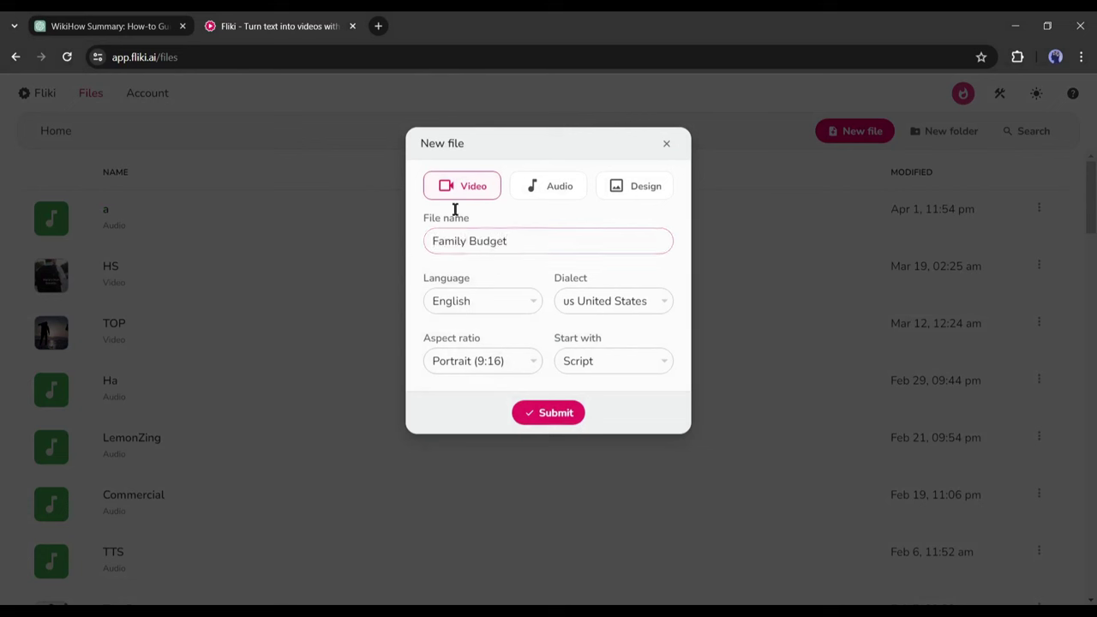
left_click(465, 302)
scroll(471, 372, "down", 10)
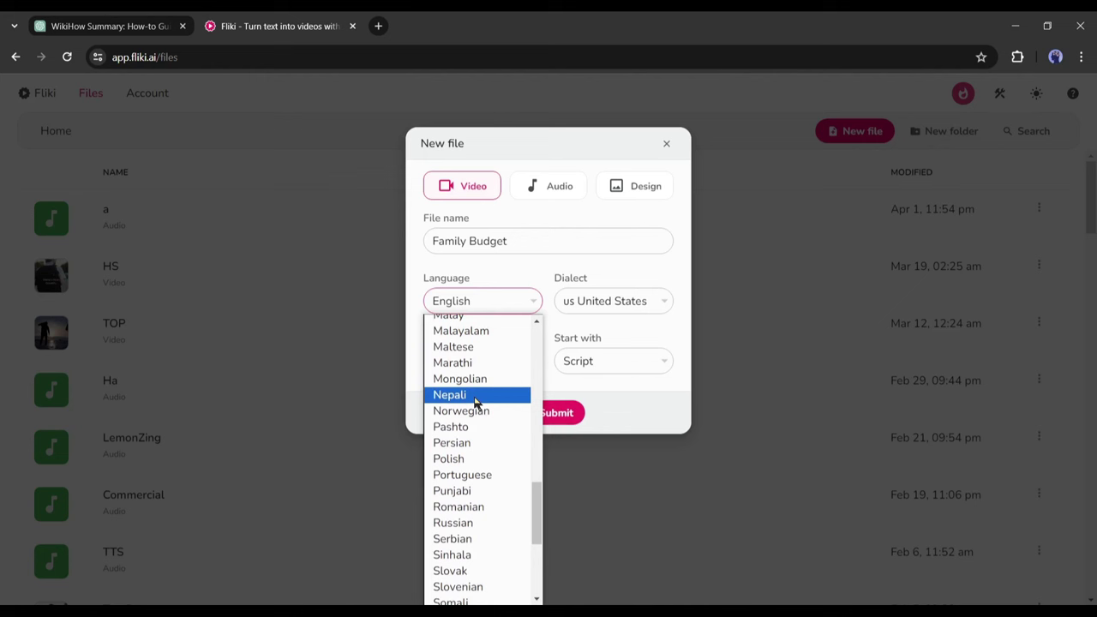
scroll(476, 386, "up", 10)
left_click(513, 270)
left_click(614, 305)
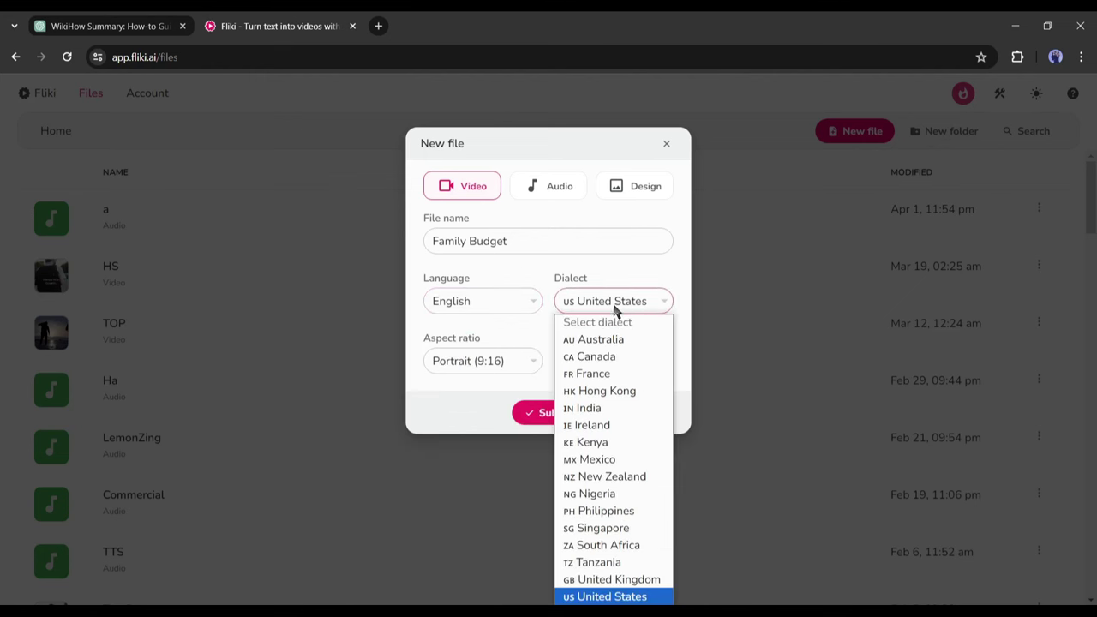
left_click(610, 599)
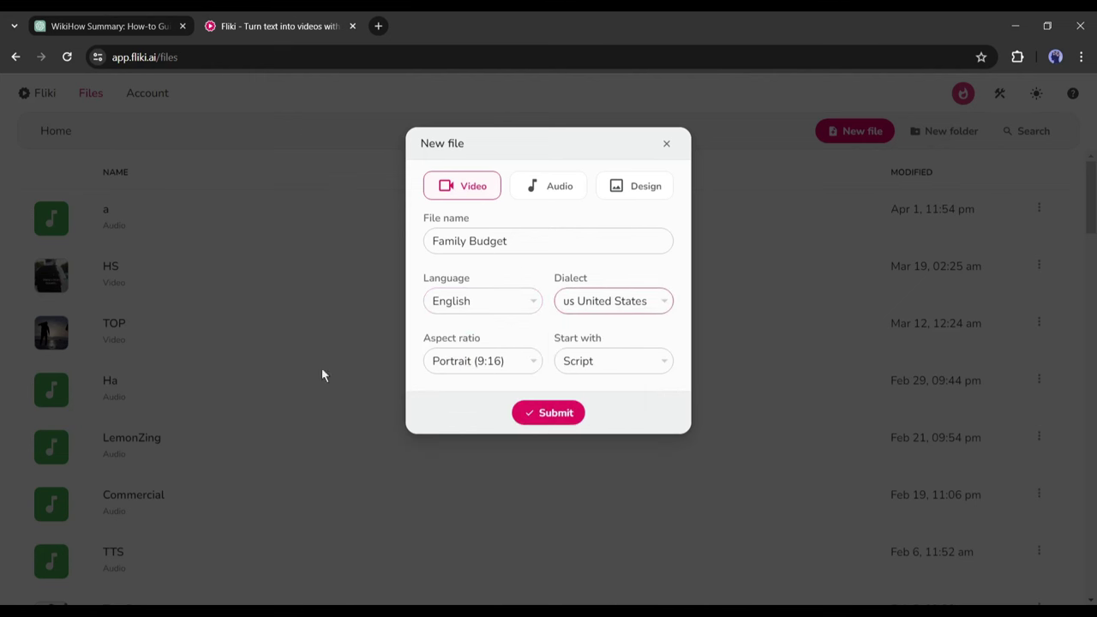
Choose Landscape (16:9) aspect ratio and keep Script as the starting point
left_click(474, 367)
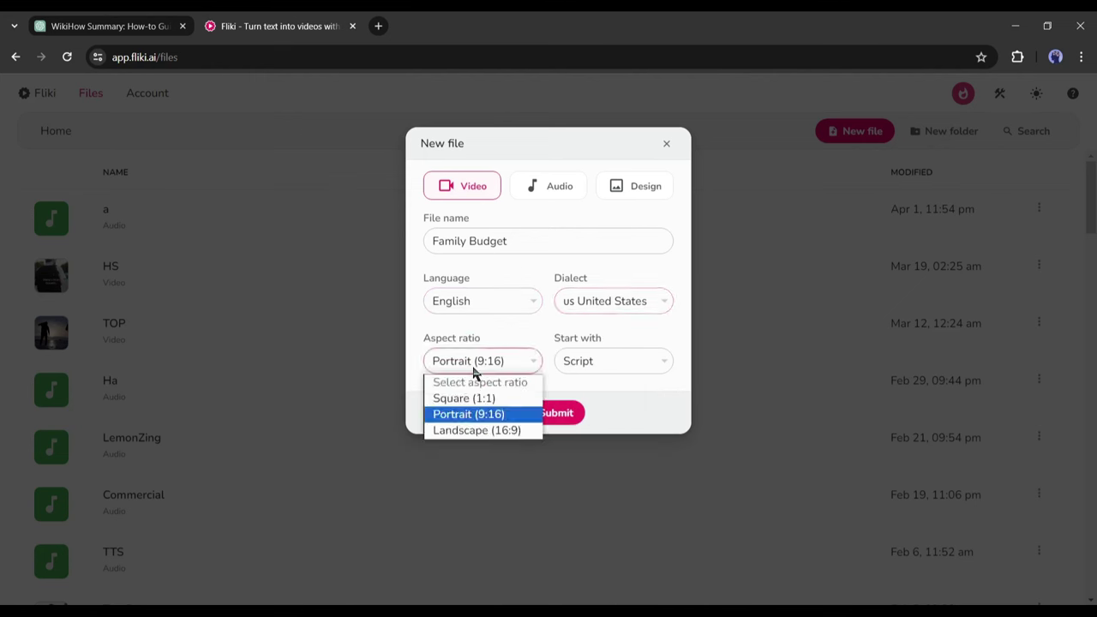
left_click(470, 432)
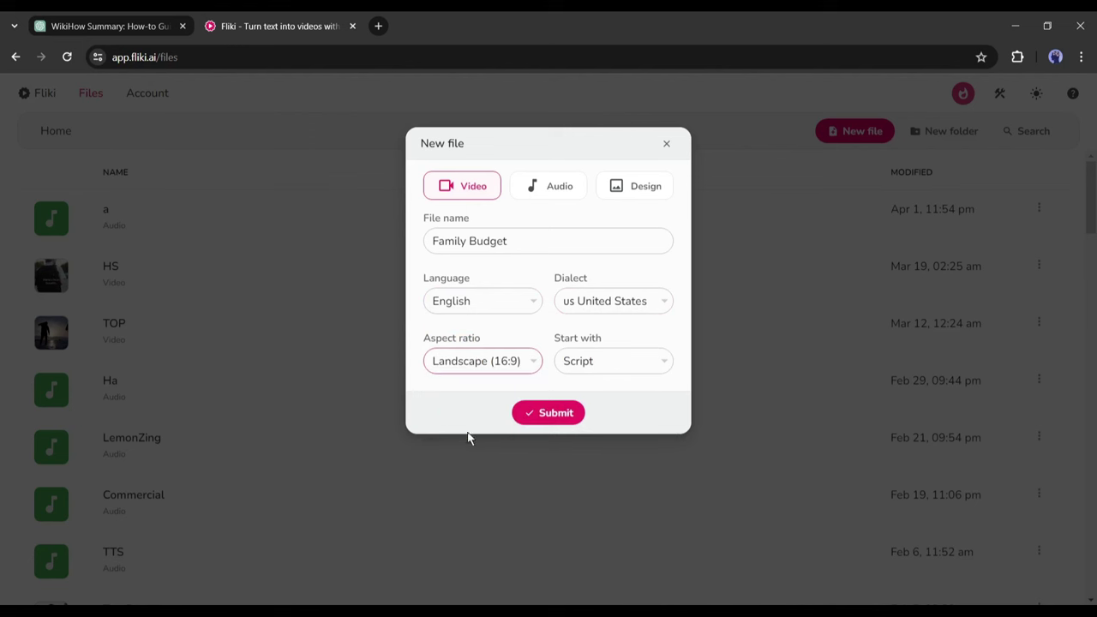
left_click(644, 368)
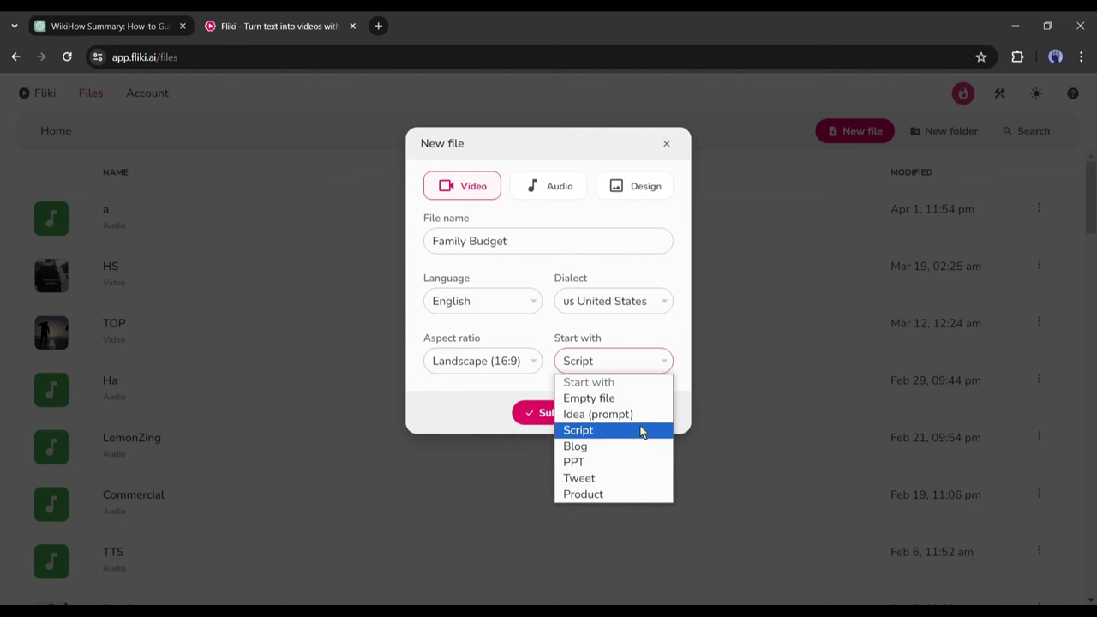
left_click(600, 432)
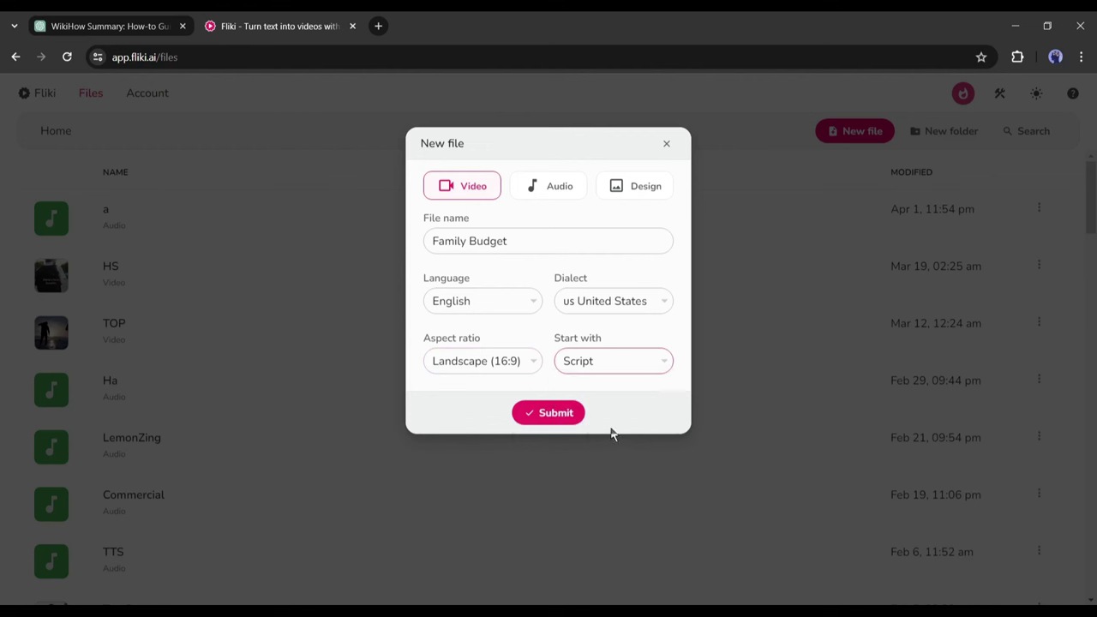
Create the Family Budget video file and select the ChatGPT script text from 'Voiceover:' onward
left_click(539, 417)
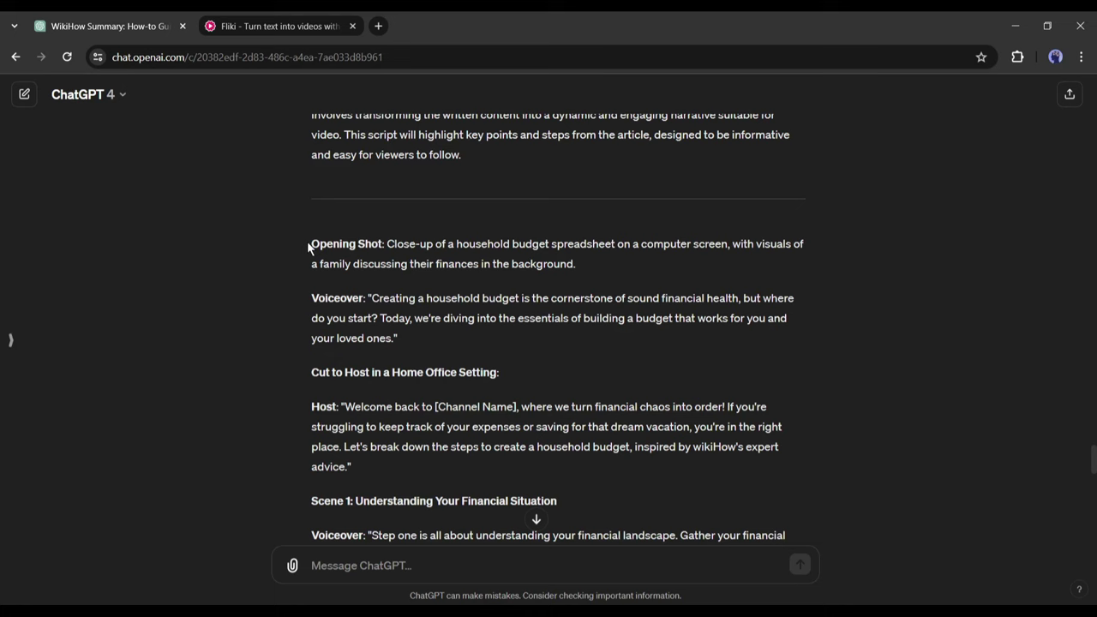
left_click_drag(312, 294, 470, 326)
Copy the ChatGPT script and paste it into Fliki's Magic Create Script box
right_click(466, 306)
left_click(473, 307)
left_click(274, 26)
right_click(418, 308)
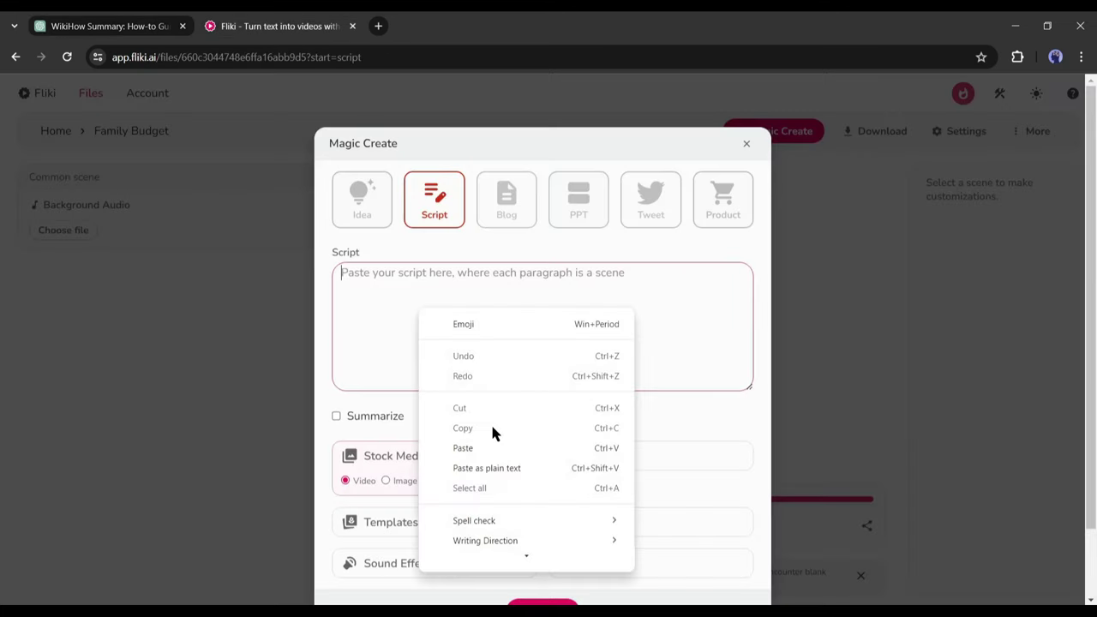
left_click(490, 445)
scroll(477, 358, "up", 15)
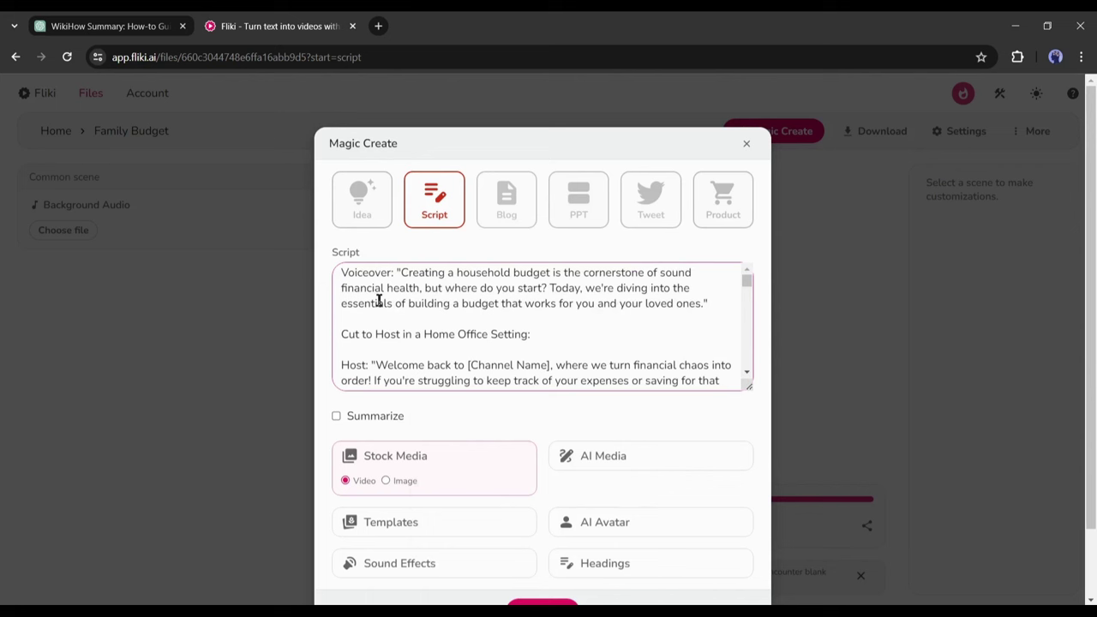
scroll(532, 332, "down", 2)
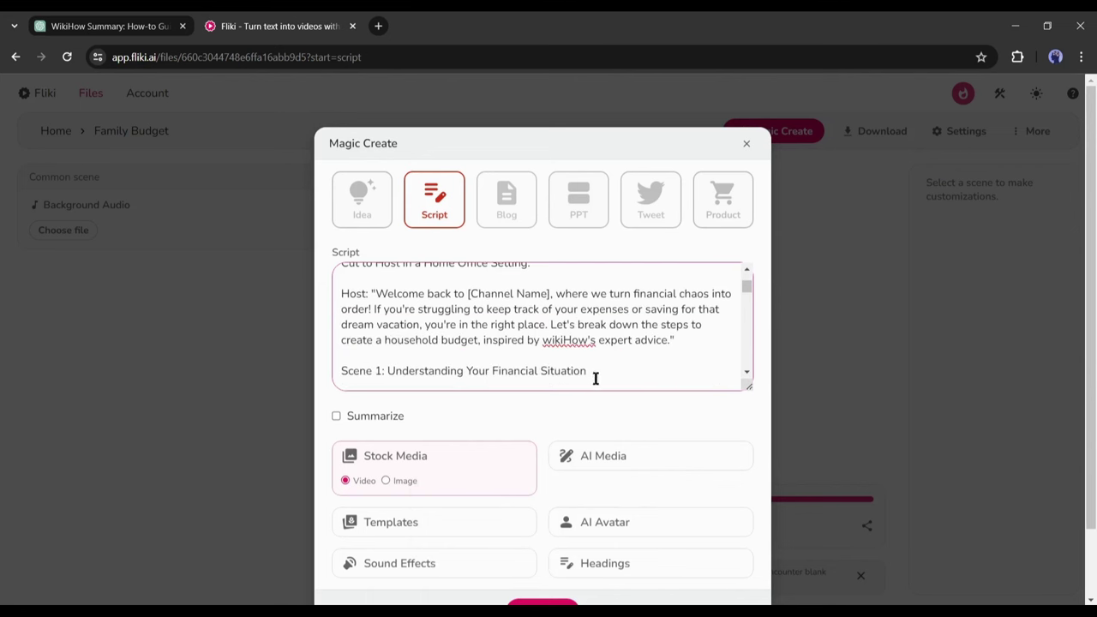
Delete the opening Voiceover label, stage directions and a stray quotation mark
left_click_drag(573, 380, 343, 372)
scroll(444, 370, "up", 2)
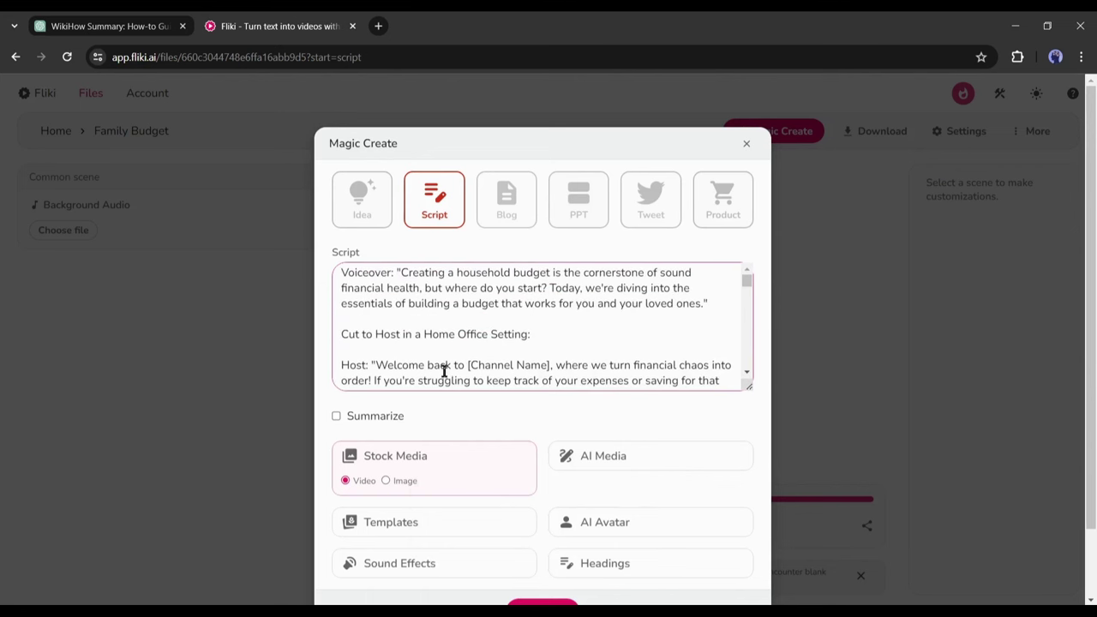
left_click_drag(399, 272, 263, 277)
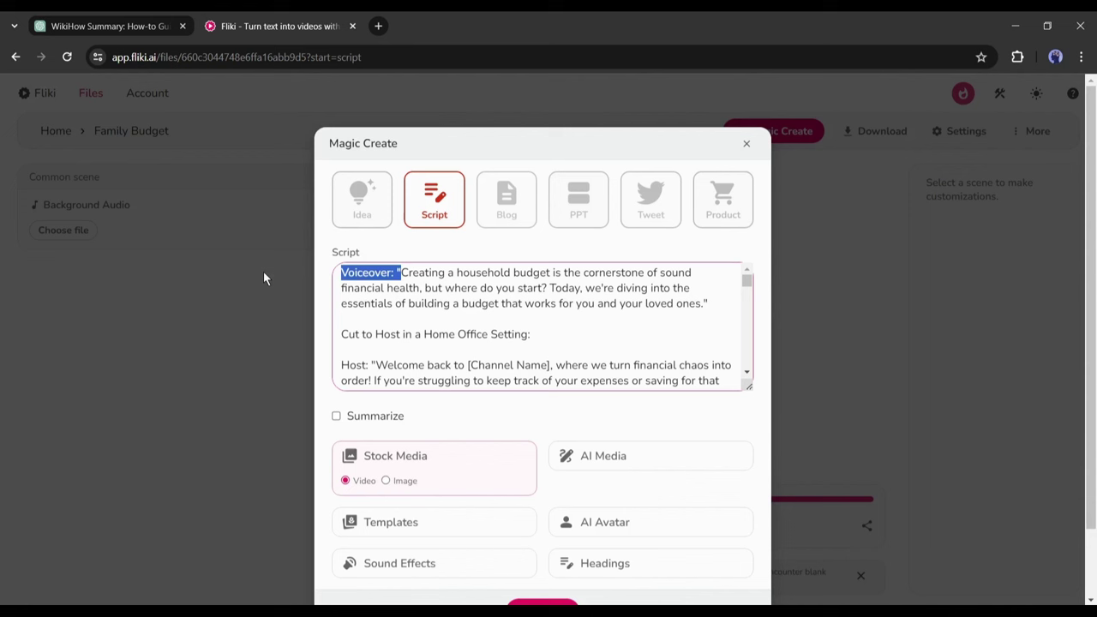
key("BackSpace")
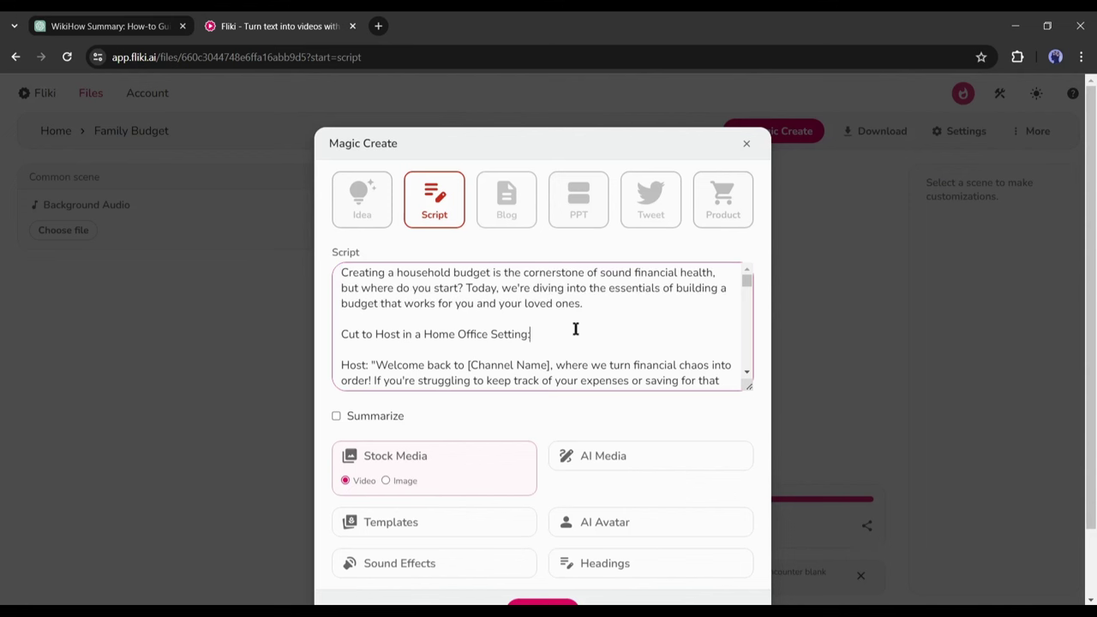
key("shift+Home")
key("BackSpace")
key("BackSpace")
left_click_drag(379, 350, 272, 350)
key("BackSpace")
scroll(642, 326, "down", 3)
left_click_drag(428, 358, 399, 358)
key("BackSpace")
left_click(404, 278)
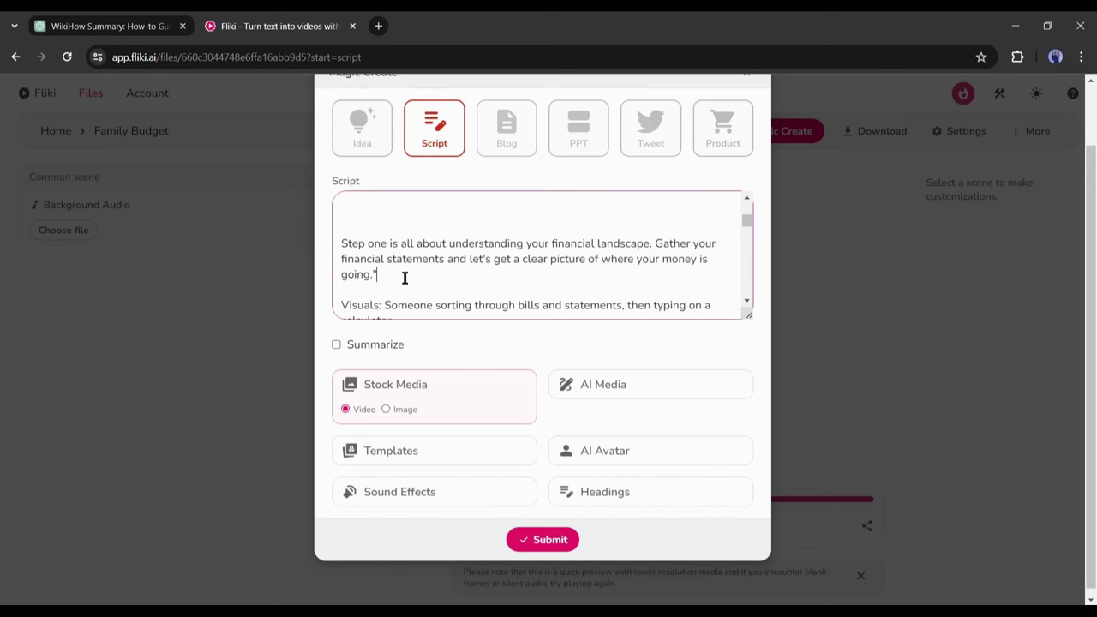
Remove the remaining Host and Voiceover labels and the Scene 2 and Scene 3 headings
scroll(405, 277, "down", 3)
left_click_drag(377, 248, 340, 248)
key("BackSpace")
left_click_drag(467, 297, 341, 297)
key("BackSpace")
scroll(400, 250, "down", 3)
key("BackSpace")
left_click_drag(400, 249, 252, 246)
scroll(436, 281, "down", 1)
key("BackSpace")
left_click_drag(549, 291, 269, 297)
key("BackSpace")
scroll(634, 263, "down", 10)
left_click_drag(420, 241, 265, 242)
key("BackSpace")
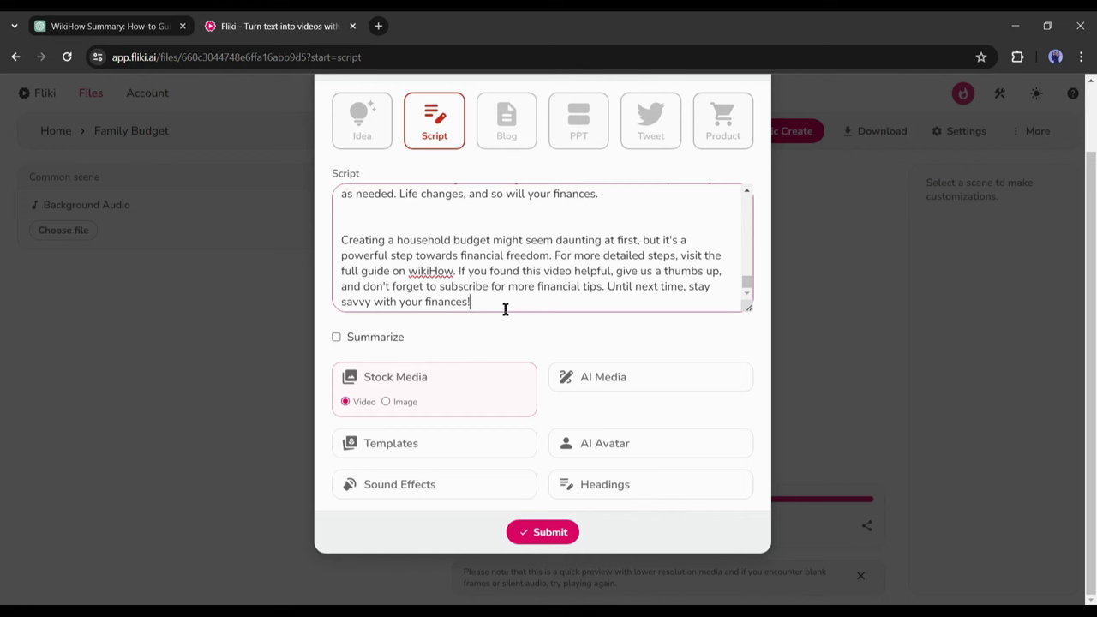
Leave summarizing off and Stock Media on Video after trying Images
left_click(377, 339)
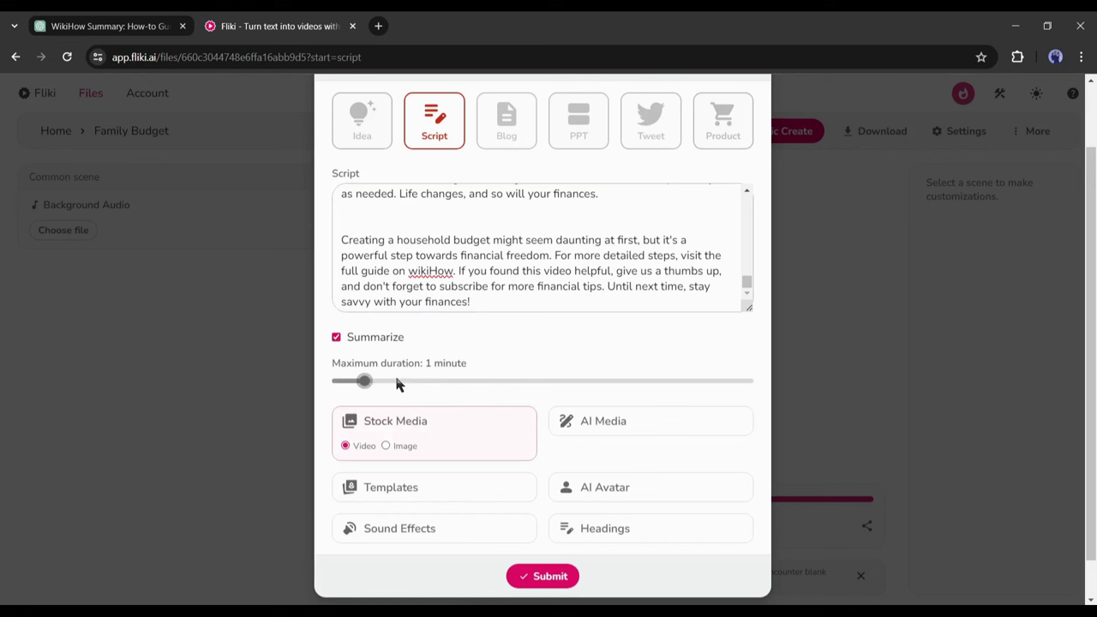
left_click_drag(397, 385, 367, 383)
left_click(337, 338)
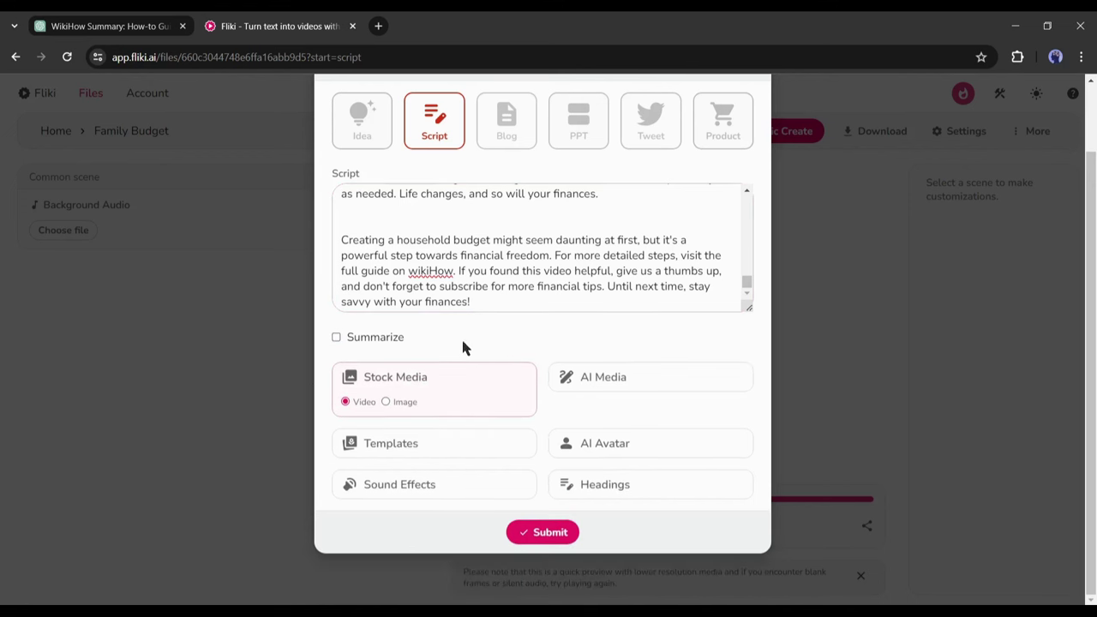
left_click(385, 403)
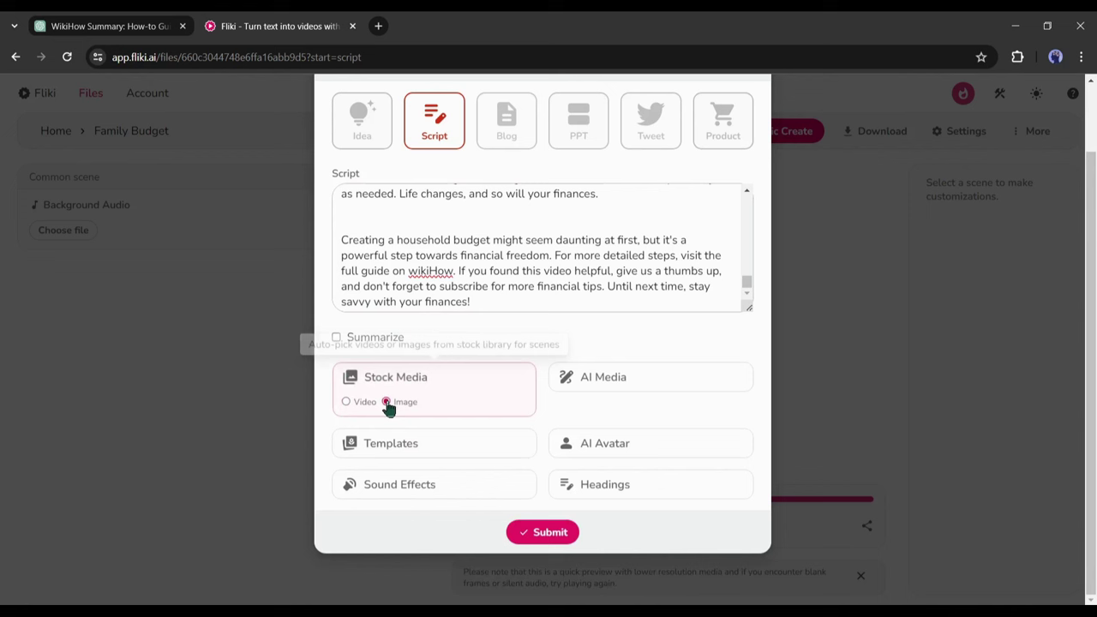
left_click(345, 403)
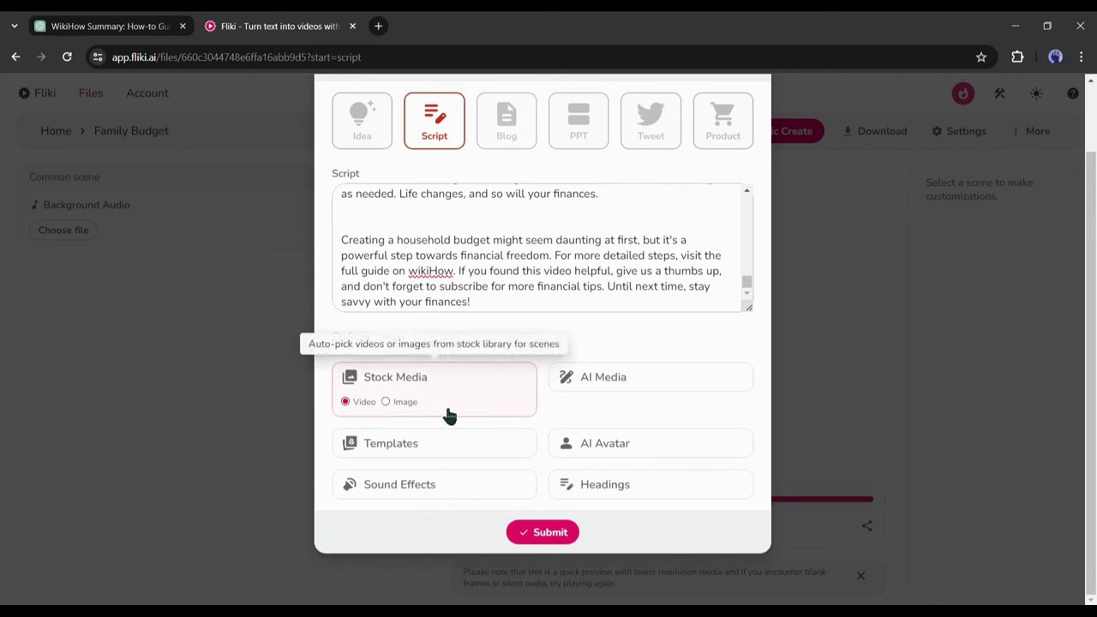
Open the template choices and close them without picking a template
left_click(414, 445)
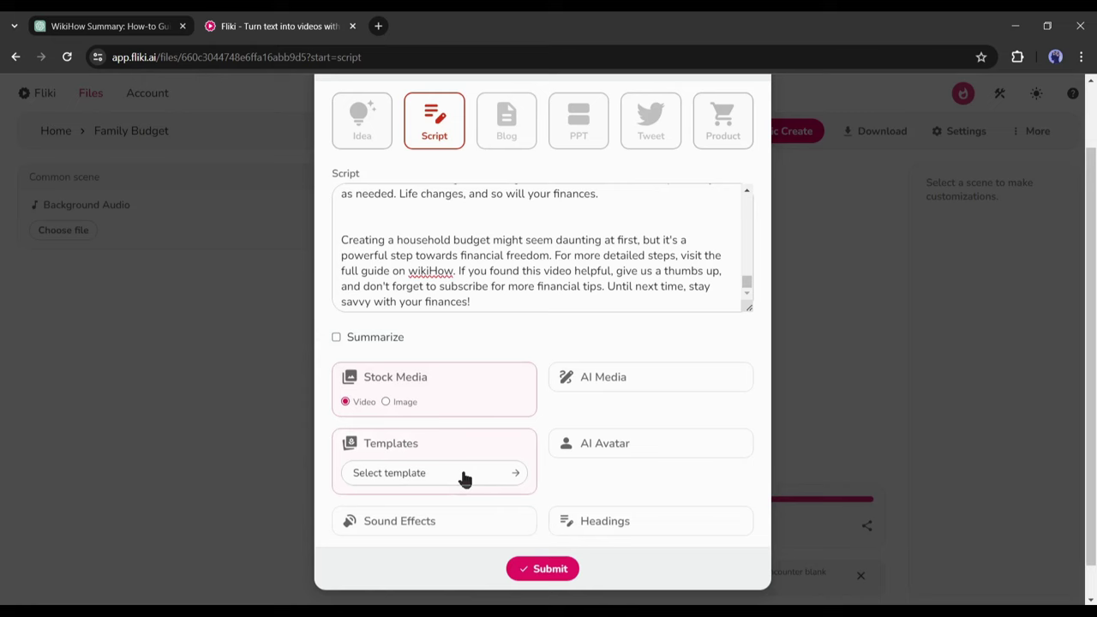
left_click(436, 472)
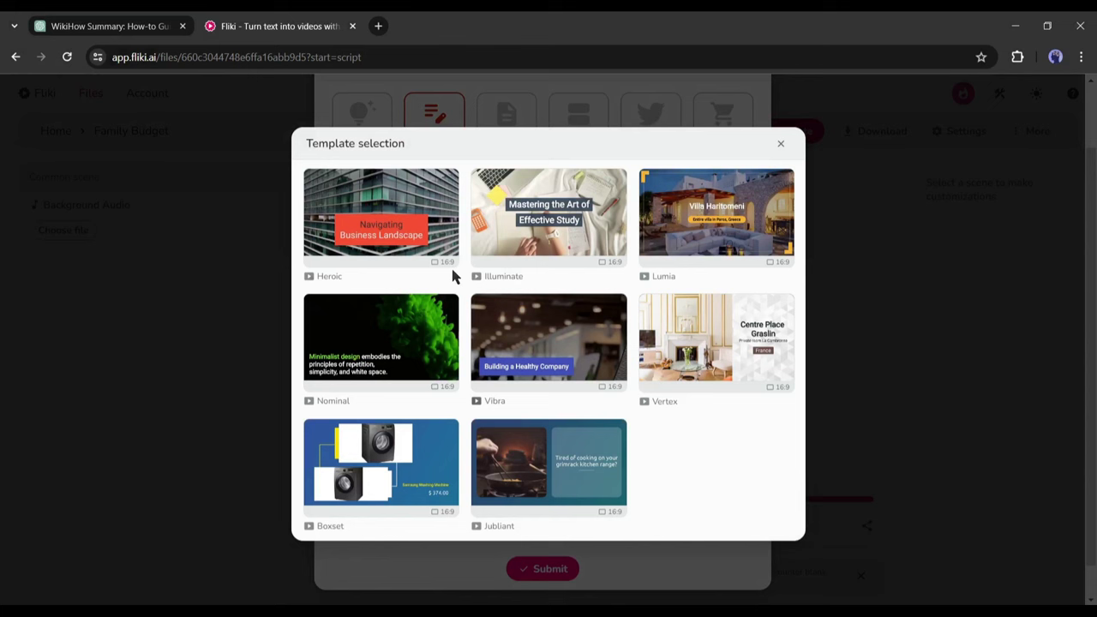
left_click(780, 146)
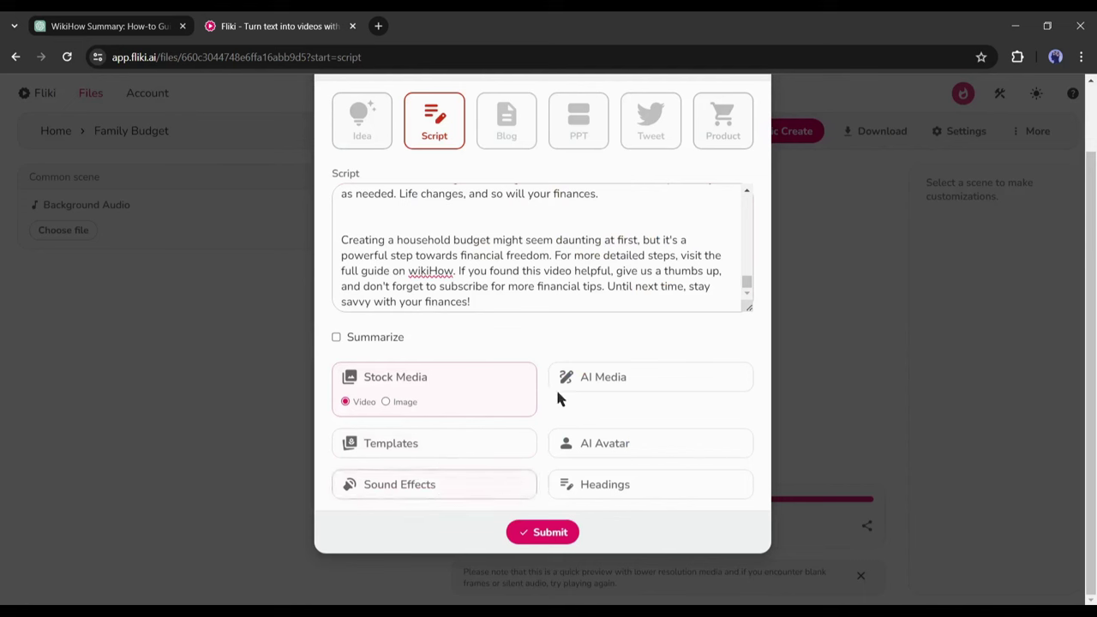
Leave AI Media off, add an AI avatar presenter, and submit the script in Magic Create
left_click(621, 381)
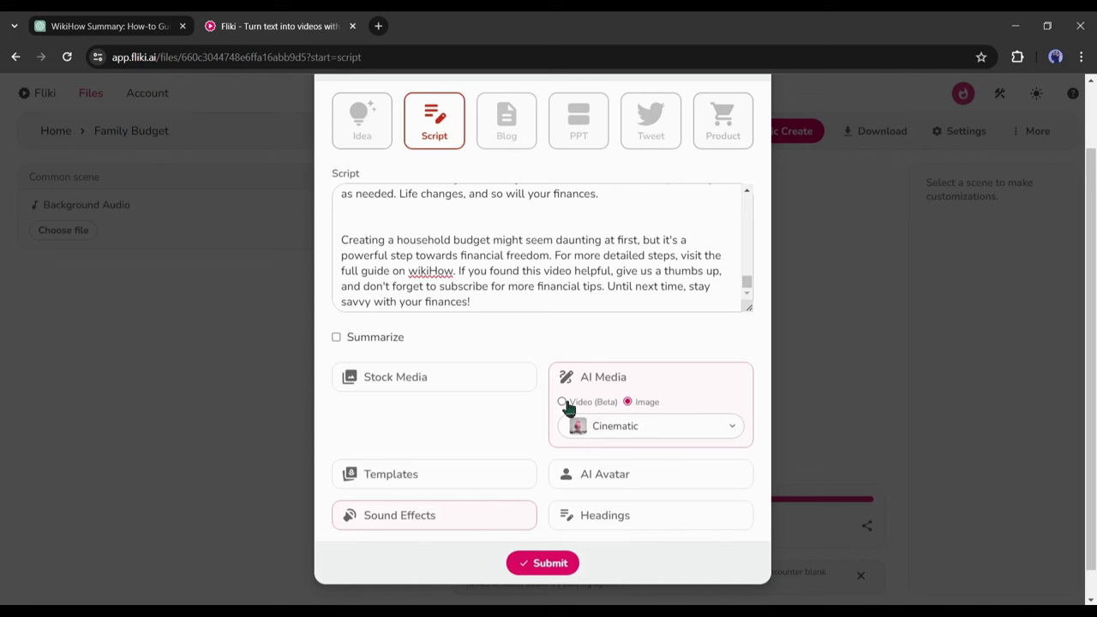
left_click(627, 404)
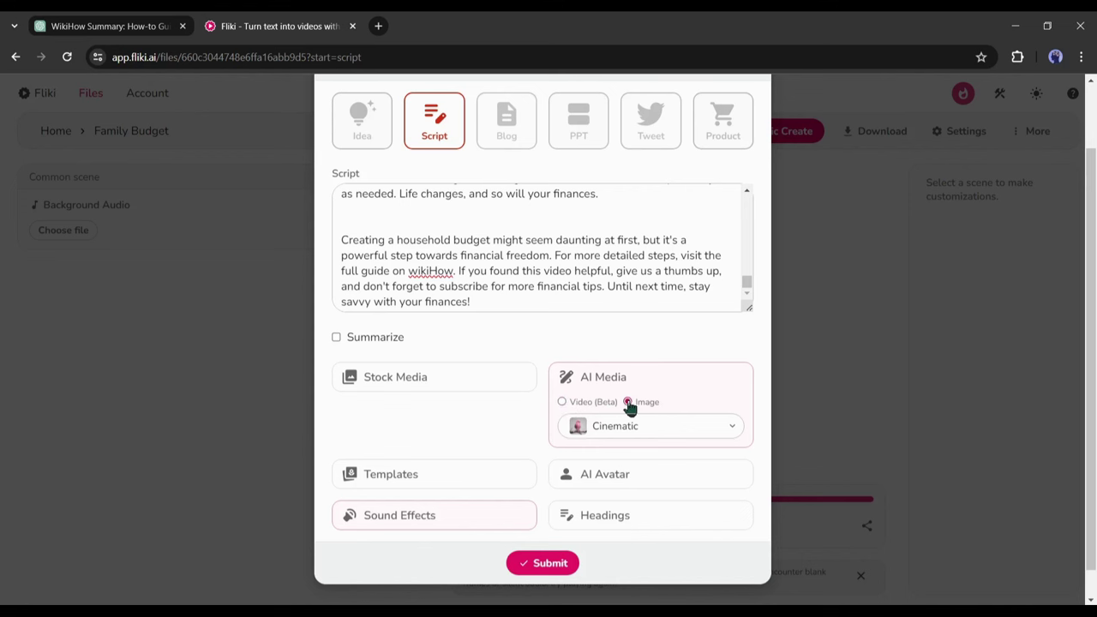
left_click(685, 397)
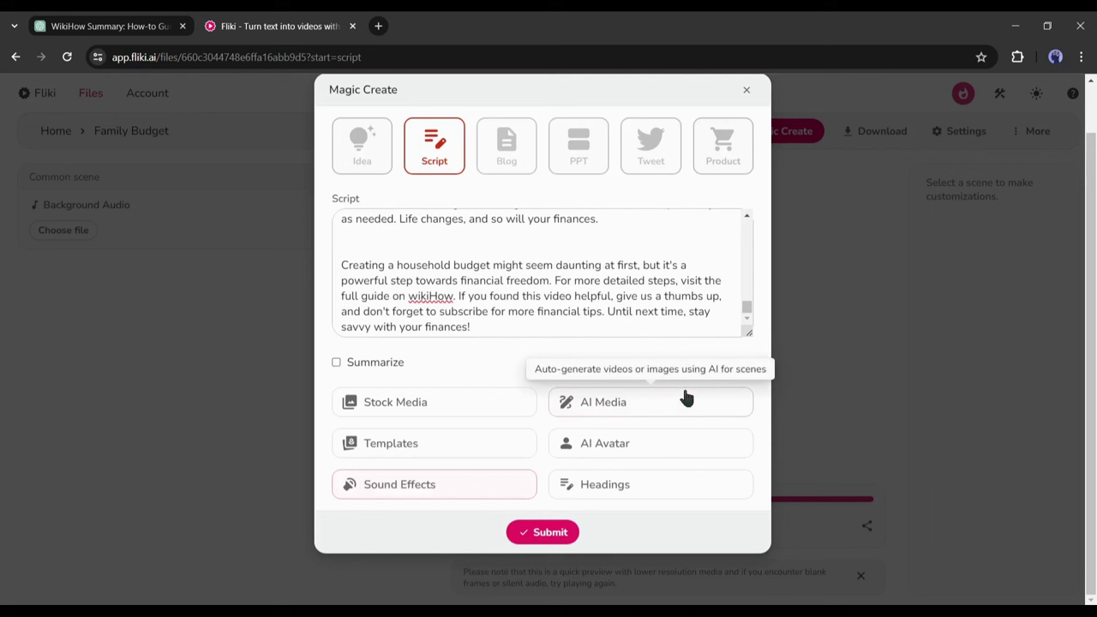
left_click(622, 454)
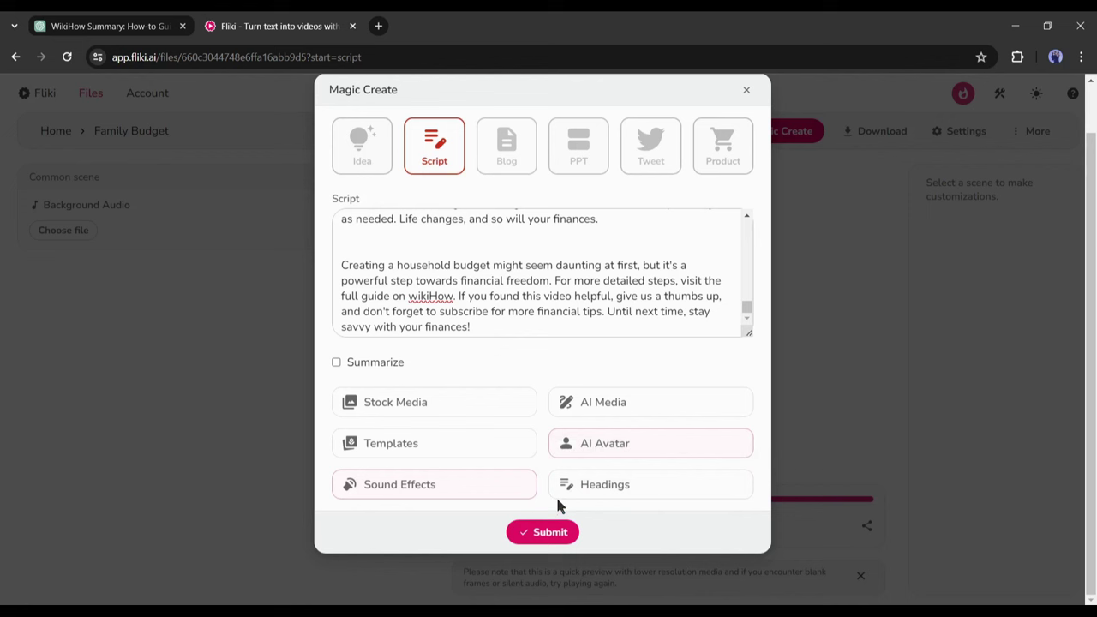
left_click(533, 535)
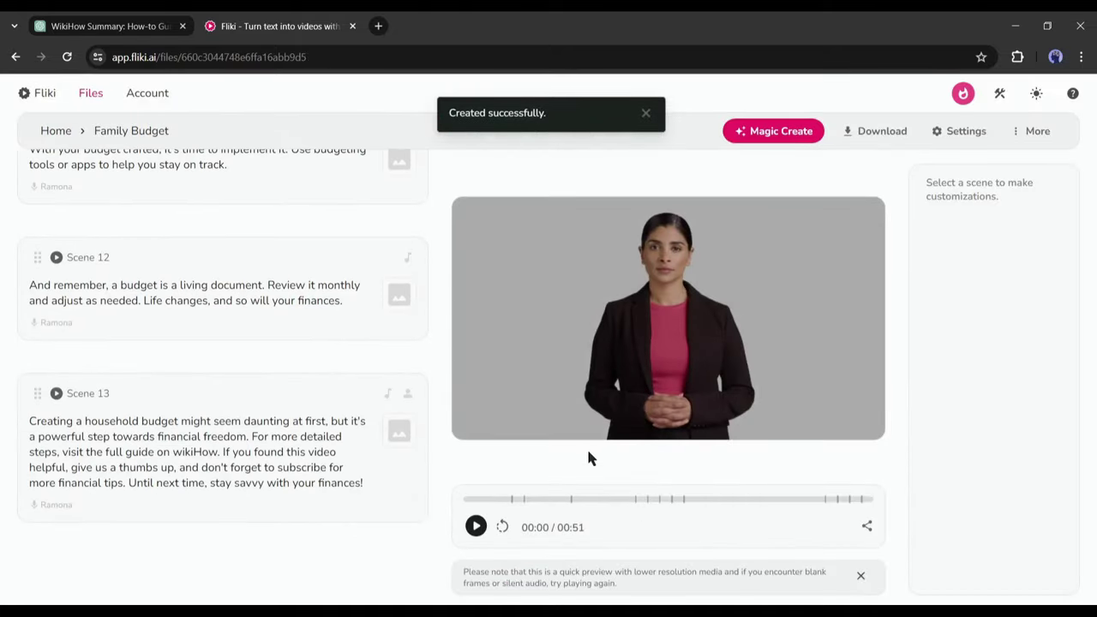
Play the generated Family Budget video preview, then pause it
scroll(411, 489, "up", 20)
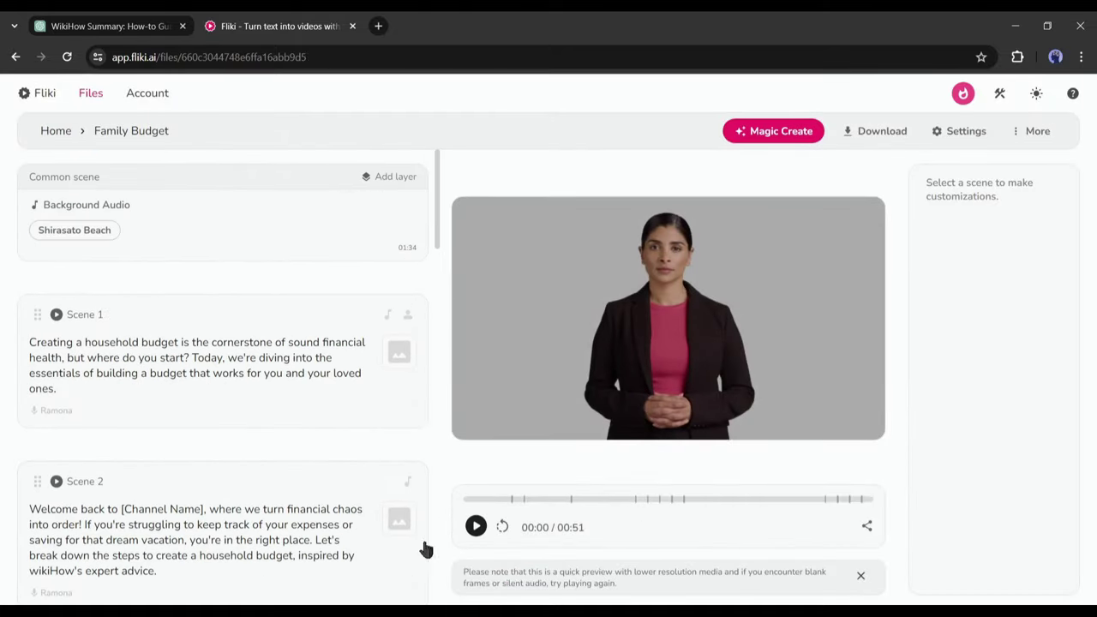
left_click(476, 526)
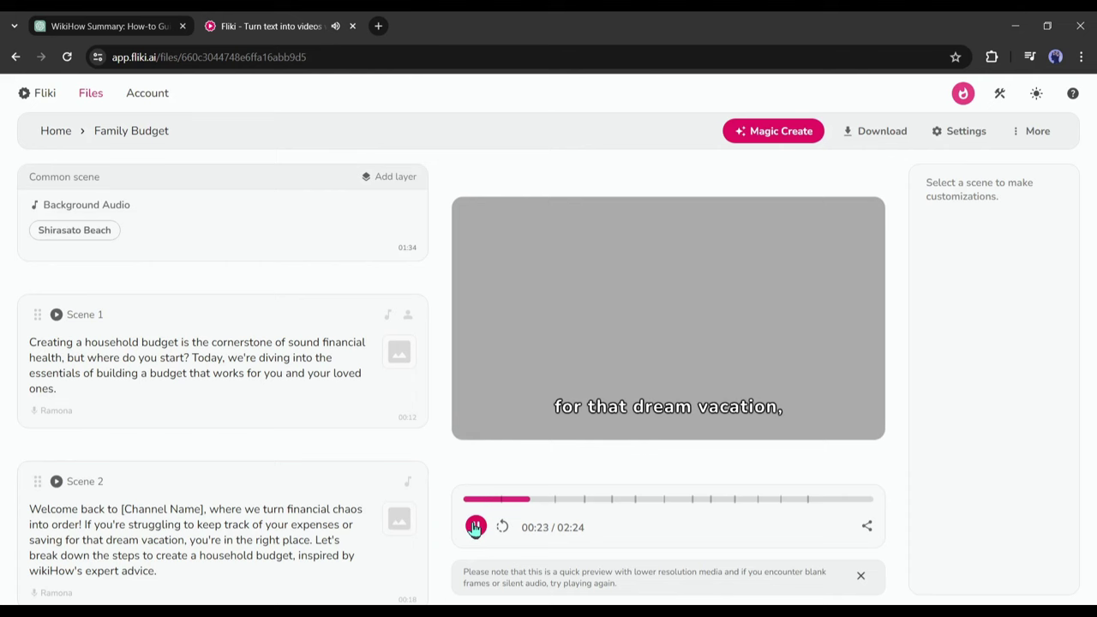
key("space")
Return to the top of the scene list and open Scene 1 for editing
scroll(306, 417, "down", 2)
scroll(299, 387, "down", 5)
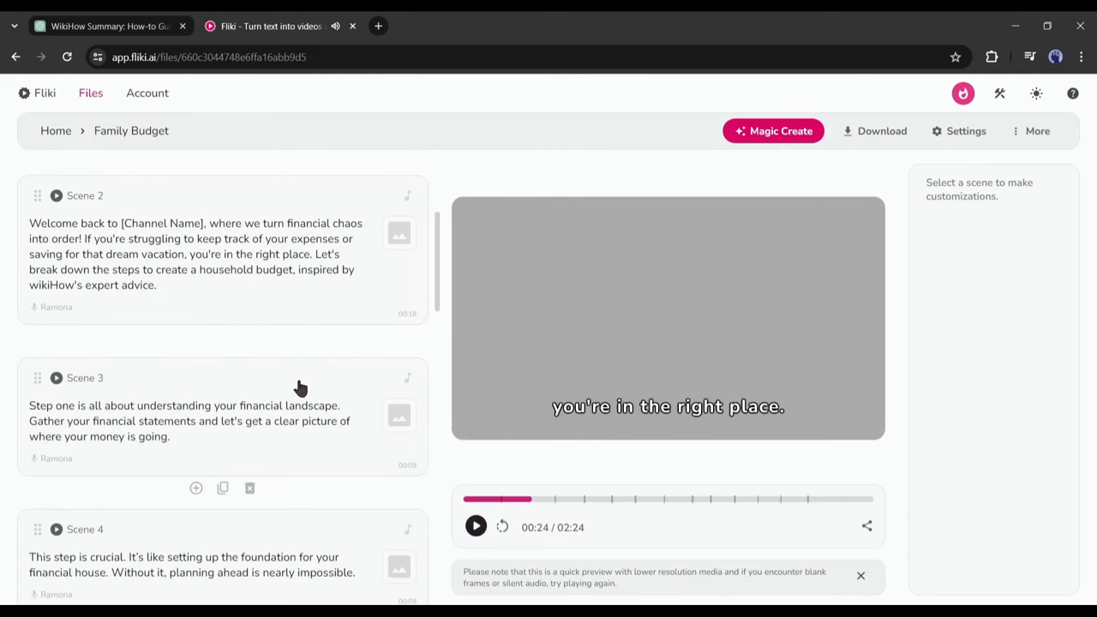
scroll(308, 387, "up", 2)
scroll(311, 389, "up", 5)
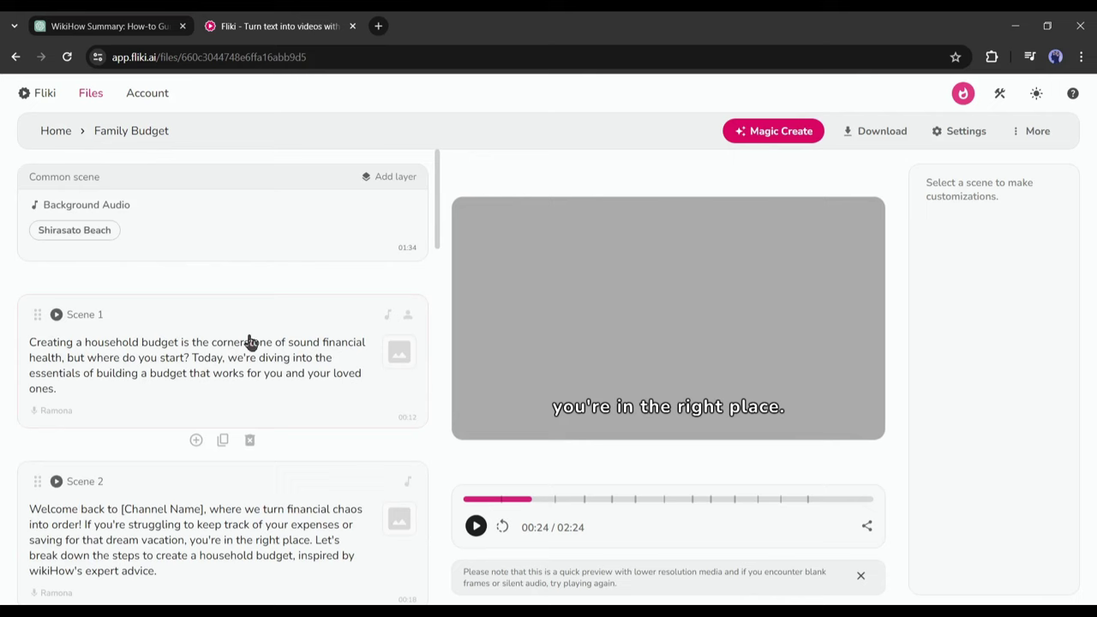
left_click(230, 348)
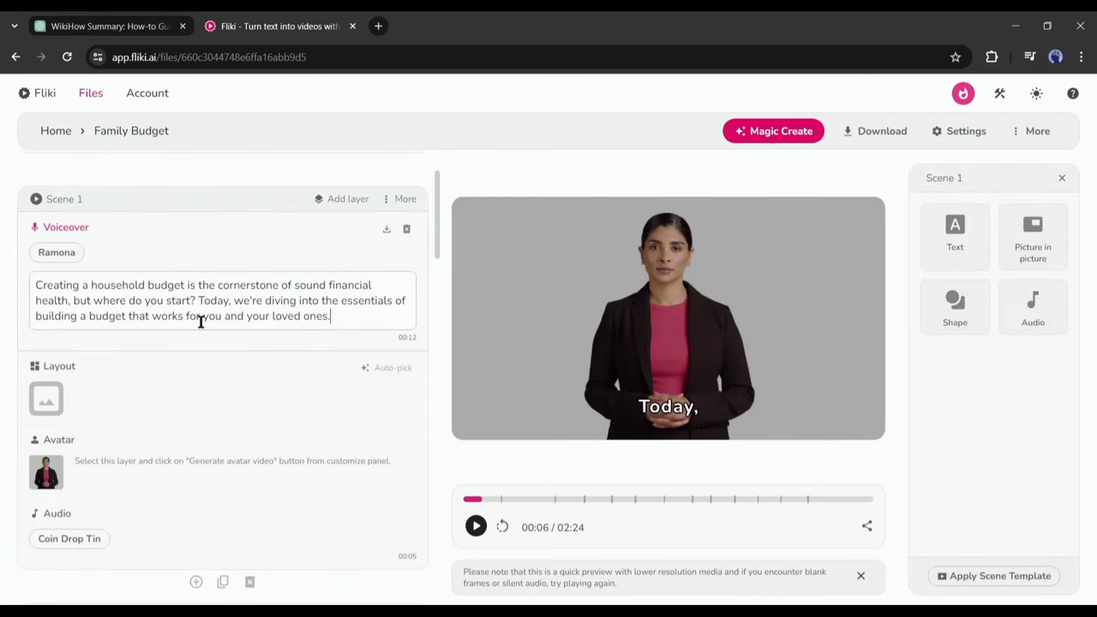
Make the blonde black-jacket presenter (Flora) Scene 1's avatar
left_click(391, 458)
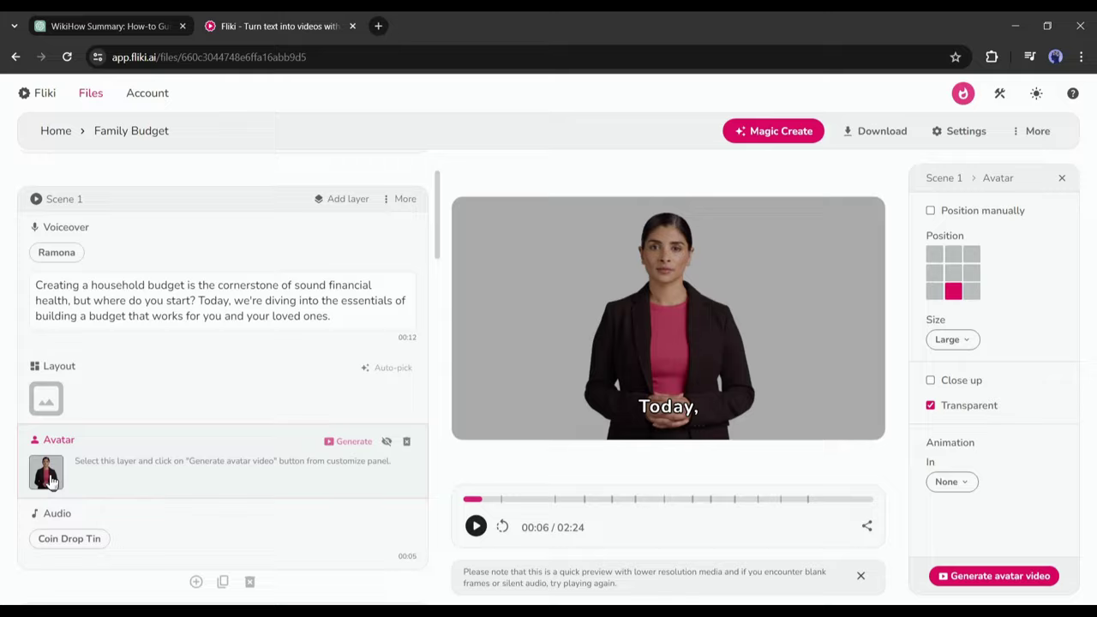
left_click(48, 478)
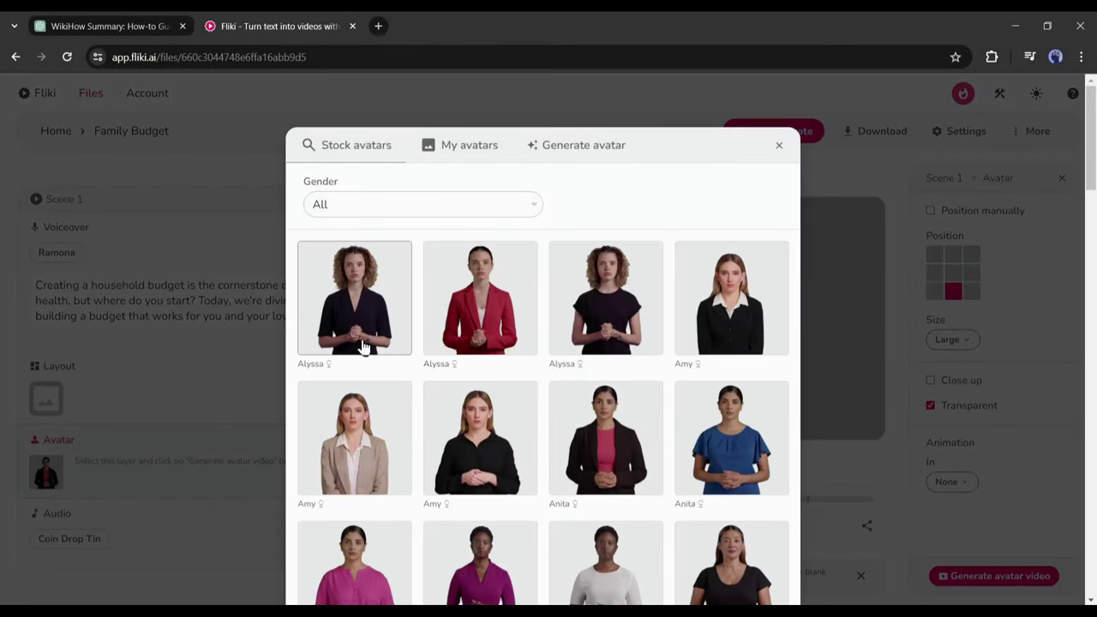
scroll(446, 364, "down", 6)
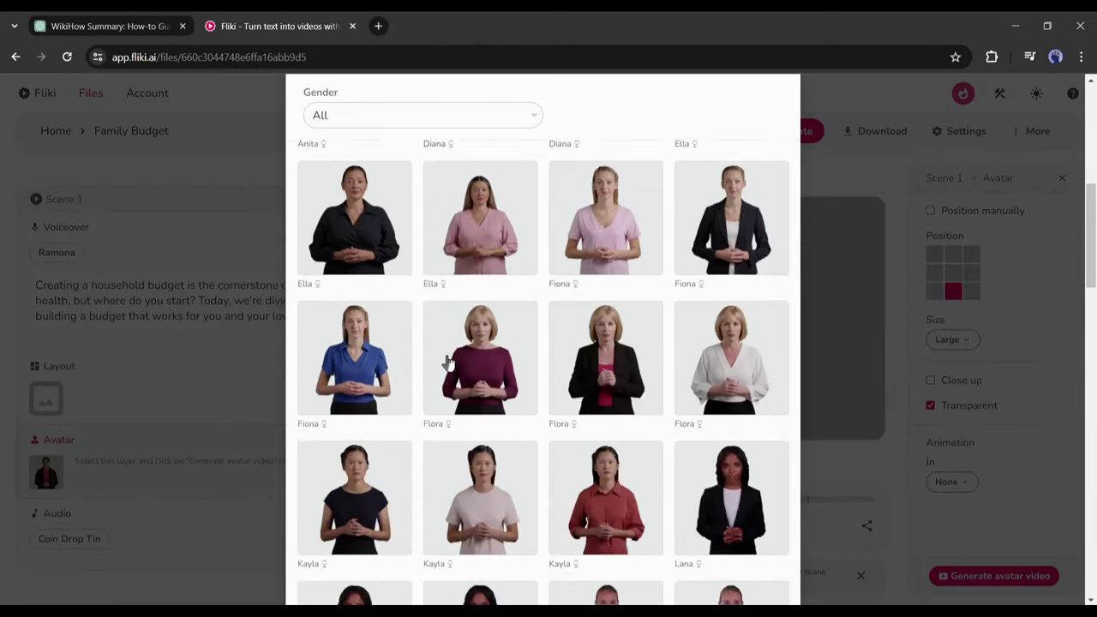
scroll(446, 363, "down", 5)
scroll(518, 365, "up", 5)
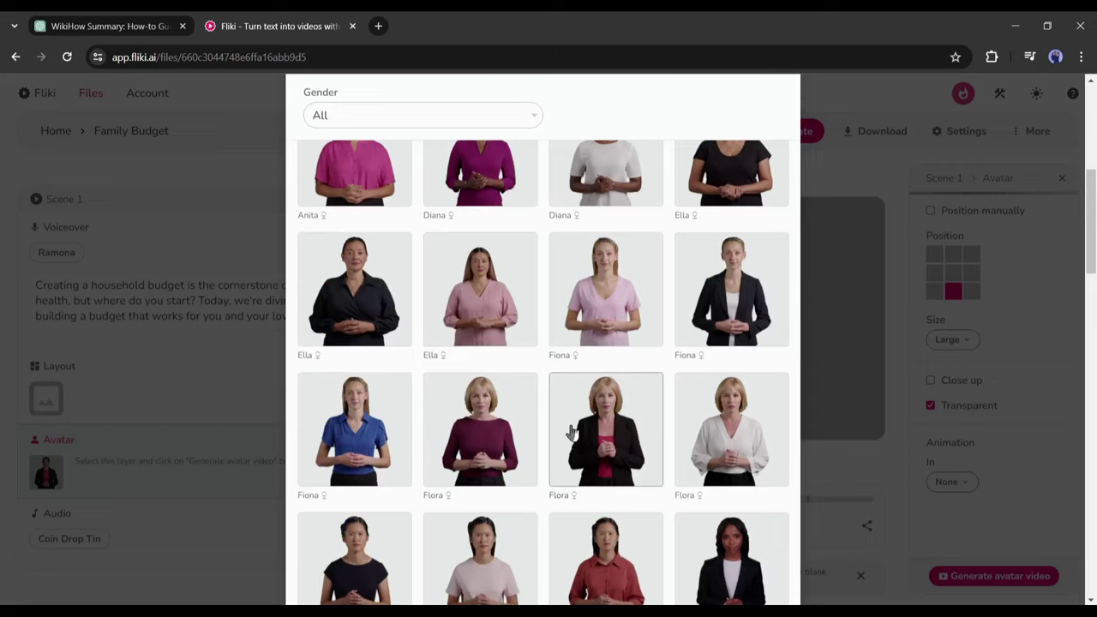
left_click(576, 433)
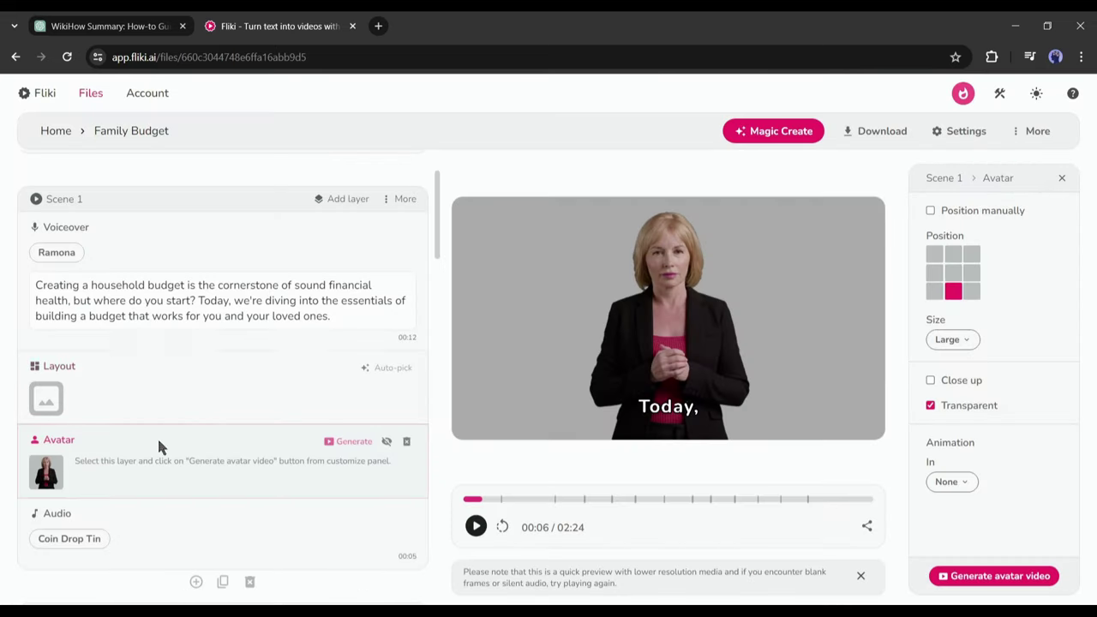
Give Scene 1 a stock video background of an office with laptop monitors
scroll(158, 439, "down", 2)
left_click(46, 257)
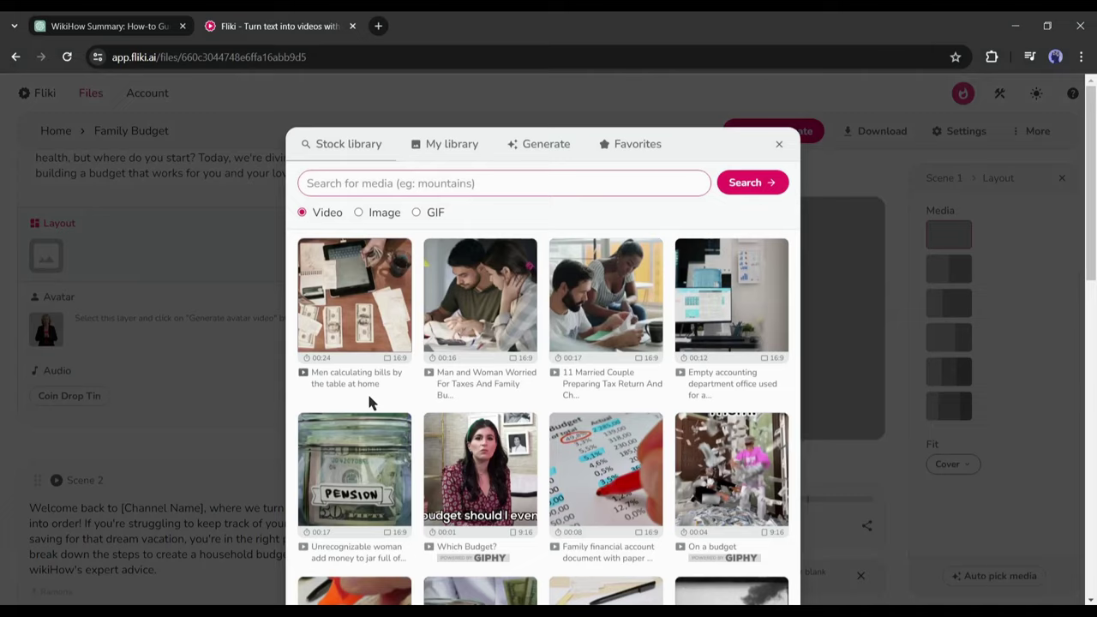
scroll(379, 405, "down", 4)
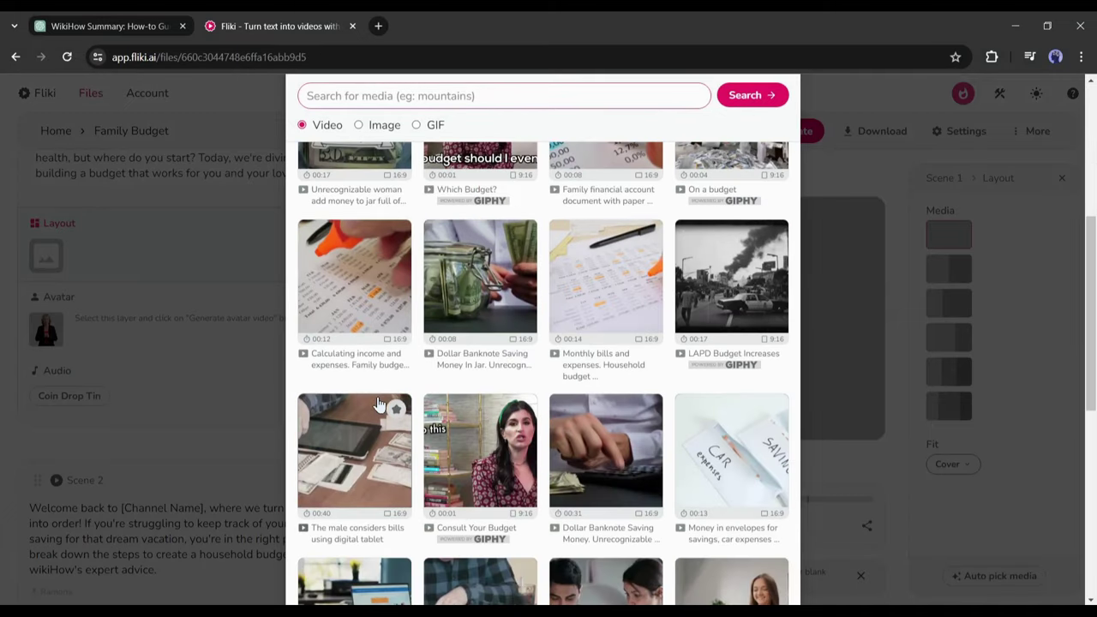
scroll(379, 404, "down", 2)
scroll(379, 405, "down", 2)
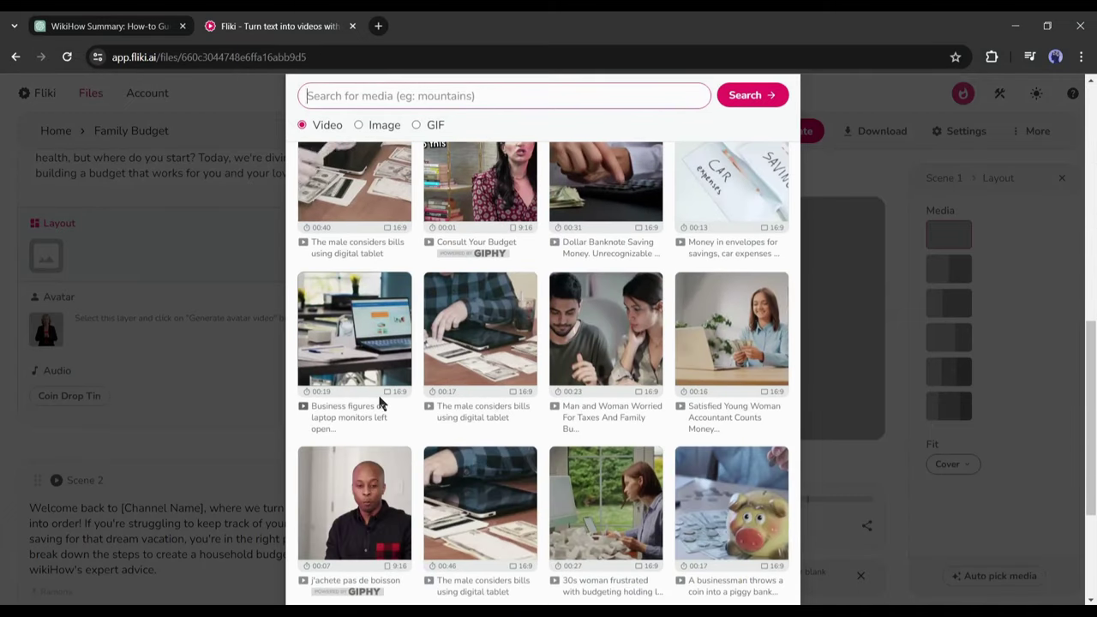
key("Escape")
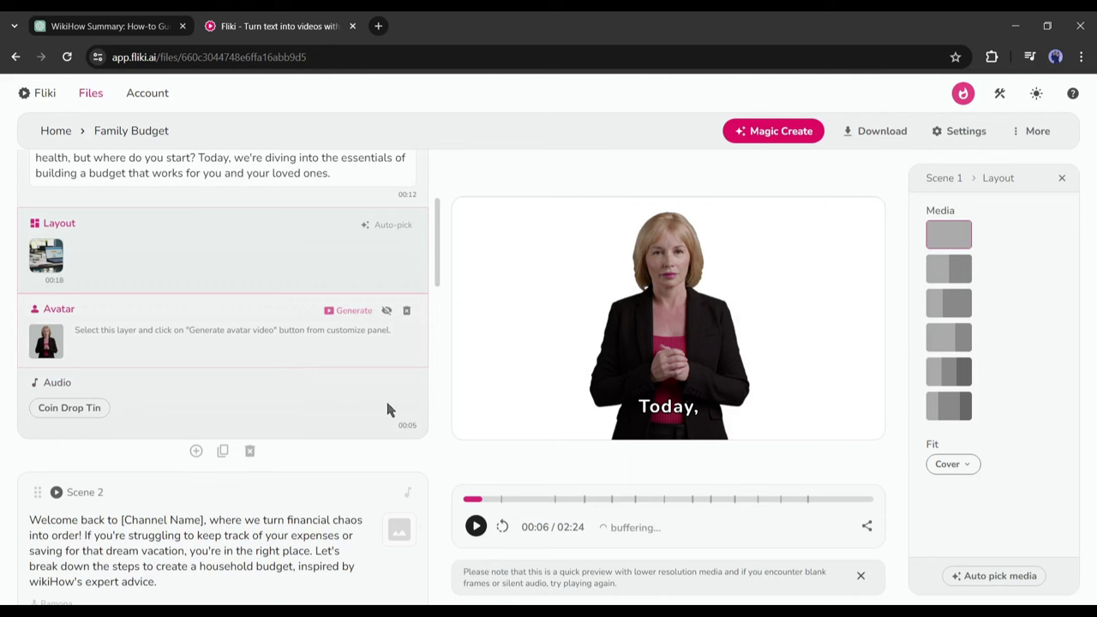
scroll(160, 375, "down", 2)
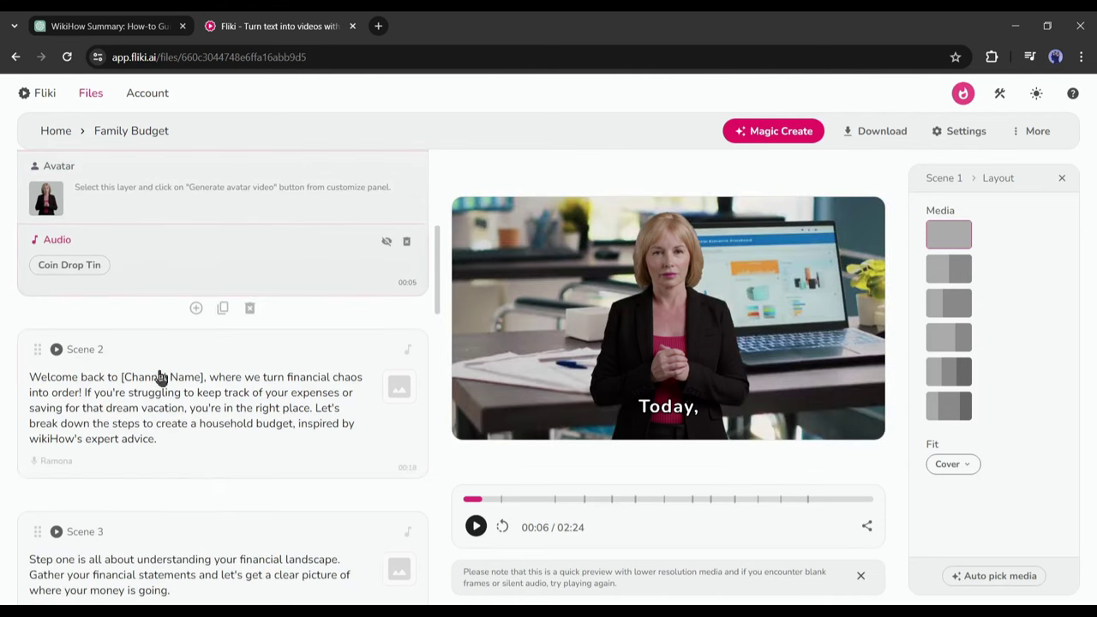
Set Scene 2's background to the stock clip 'The male considers bills using digital tablet'
left_click(144, 406)
left_click(45, 440)
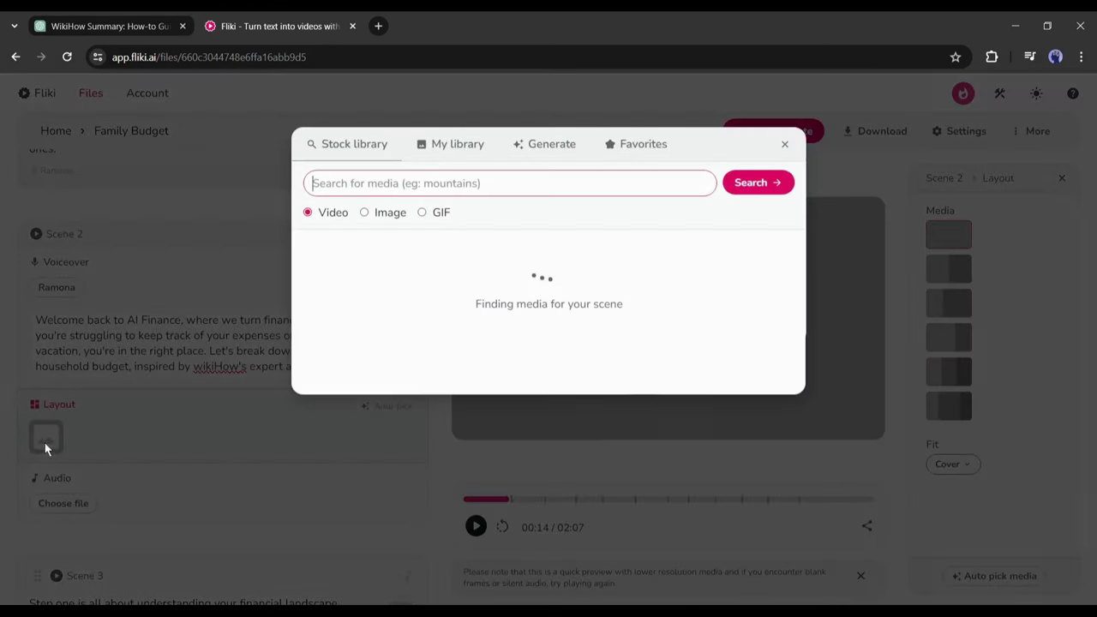
scroll(606, 326, "down", 5)
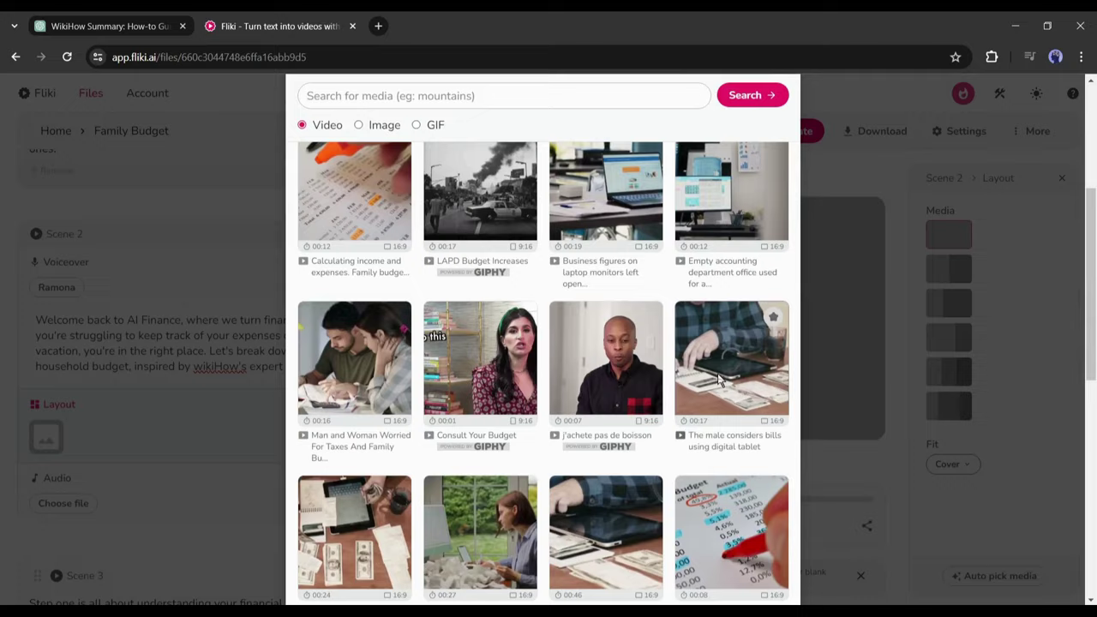
left_click(725, 339)
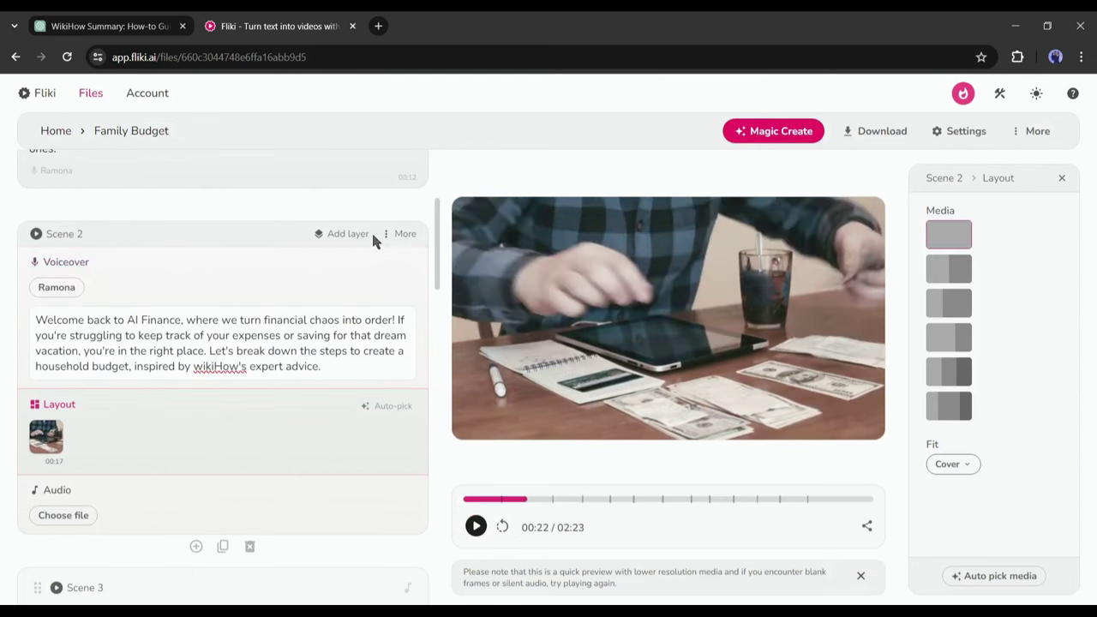
Add an avatar layer to Scene 2 using the blonde presenter
left_click(348, 234)
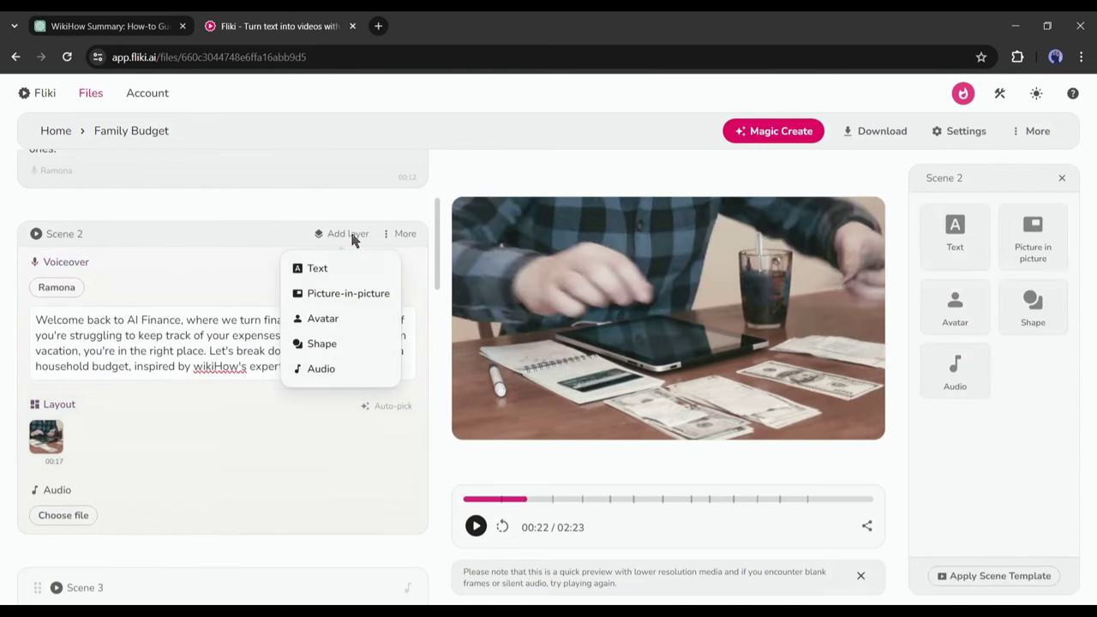
left_click(322, 318)
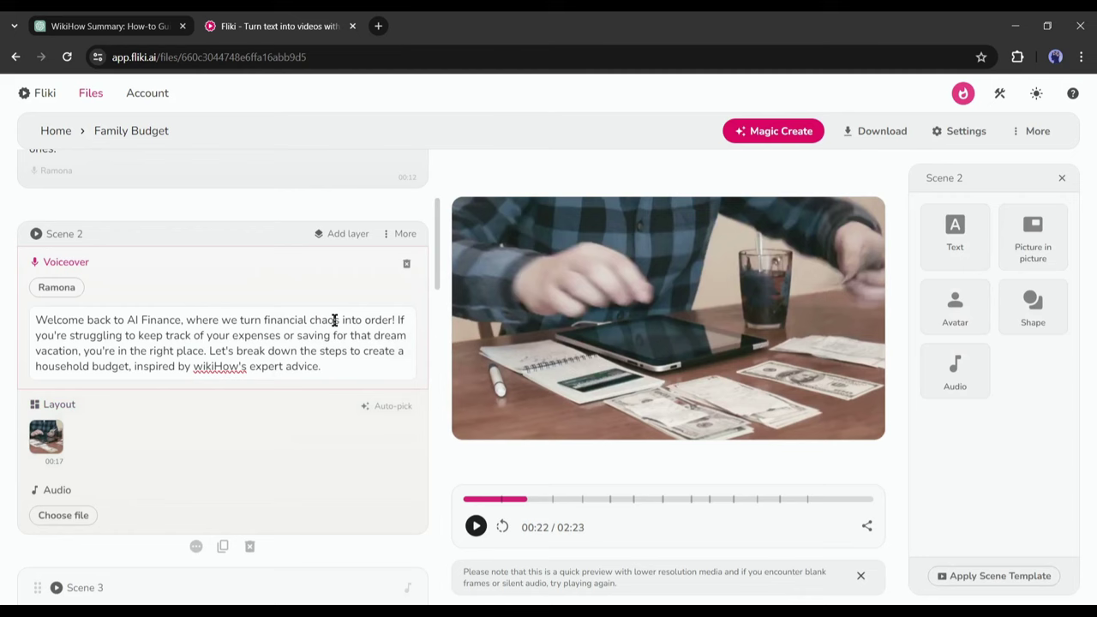
left_click(53, 541)
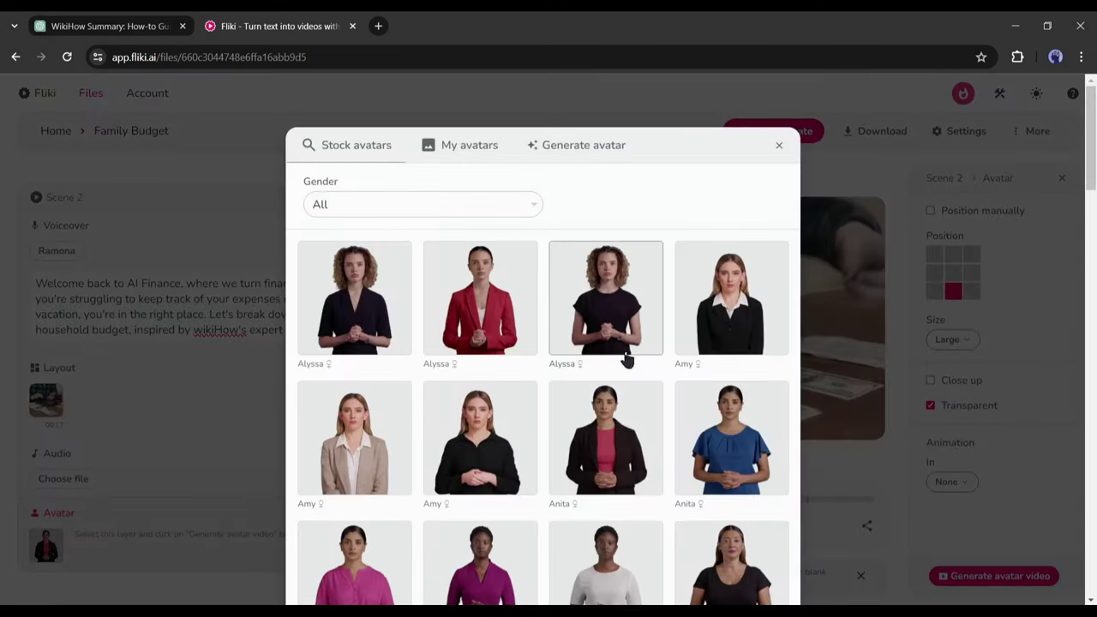
scroll(625, 355, "down", 2)
left_click(612, 356)
Open a stock media picker for another scene and close it without choosing anything
scroll(157, 387, "down", 3)
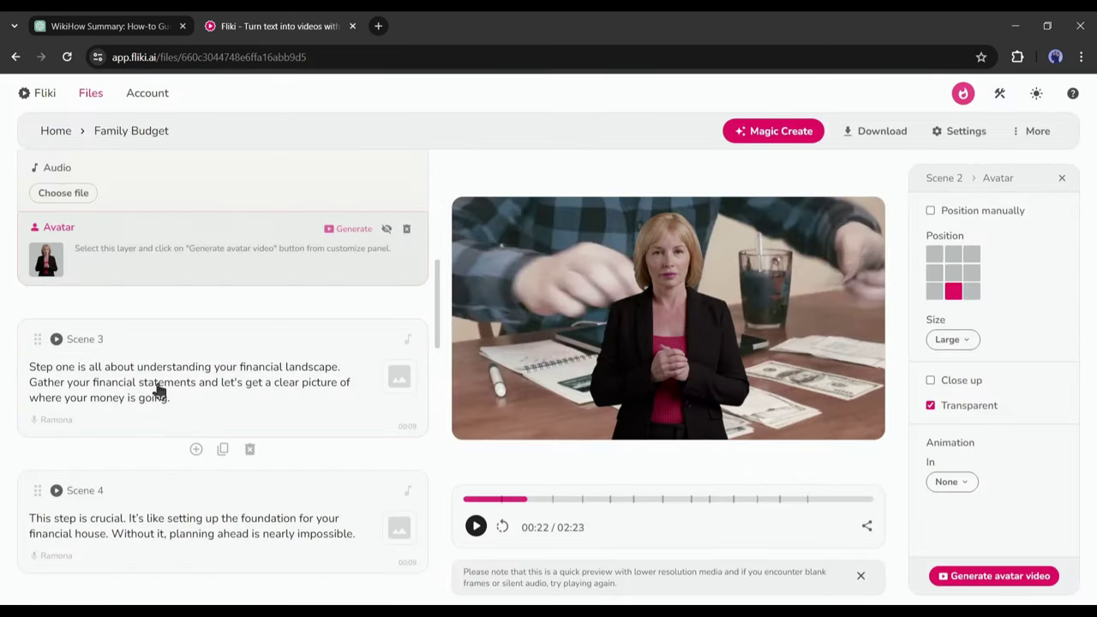
scroll(403, 382, "down", 3)
left_click(399, 382)
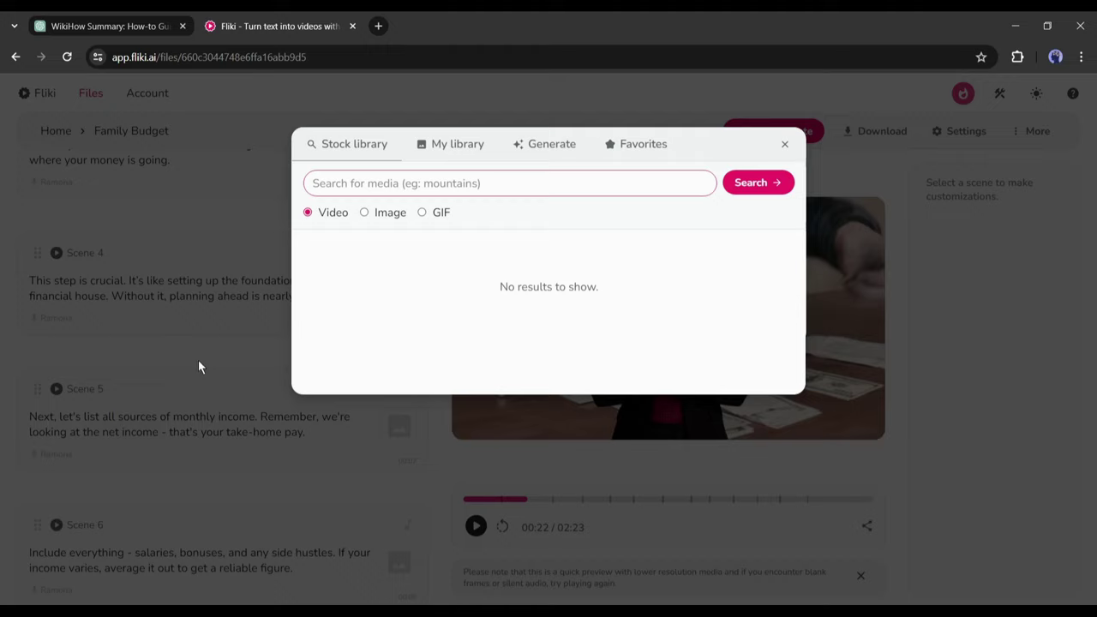
left_click(333, 214)
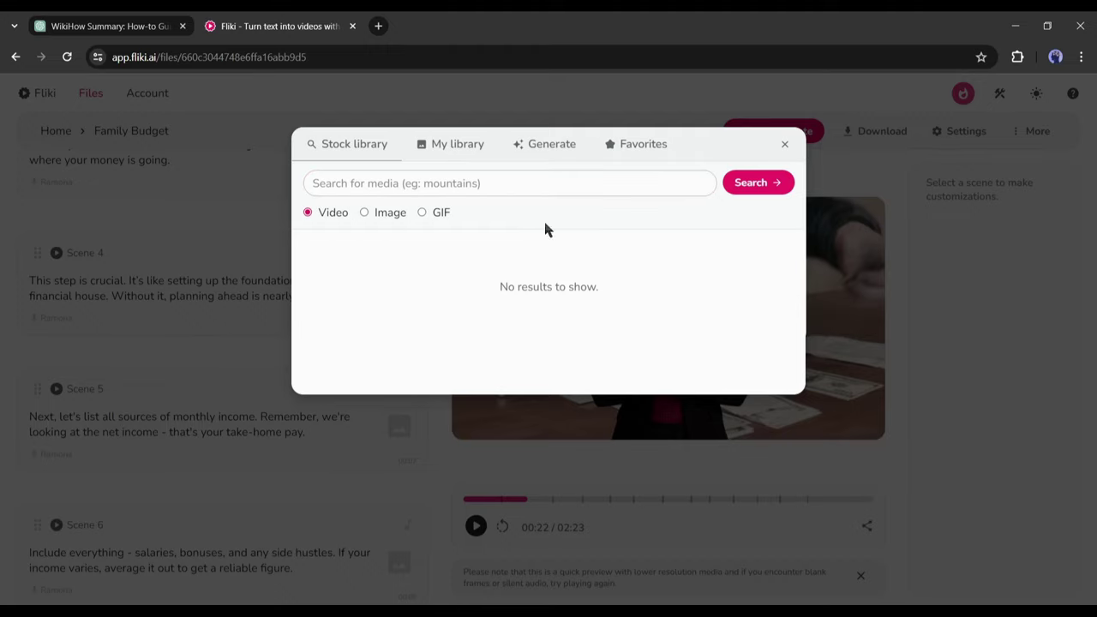
left_click(782, 147)
Give Scene 5 a stock clip background and add an avatar presenter layer
left_click(130, 392)
left_click(46, 460)
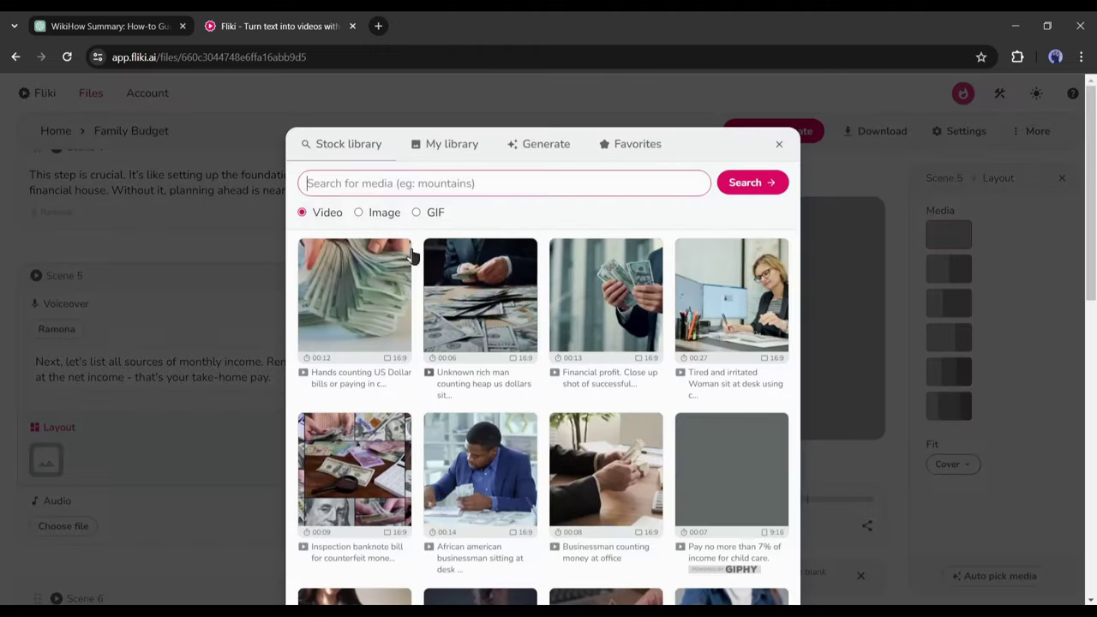
scroll(369, 365, "down", 3)
left_click(357, 362)
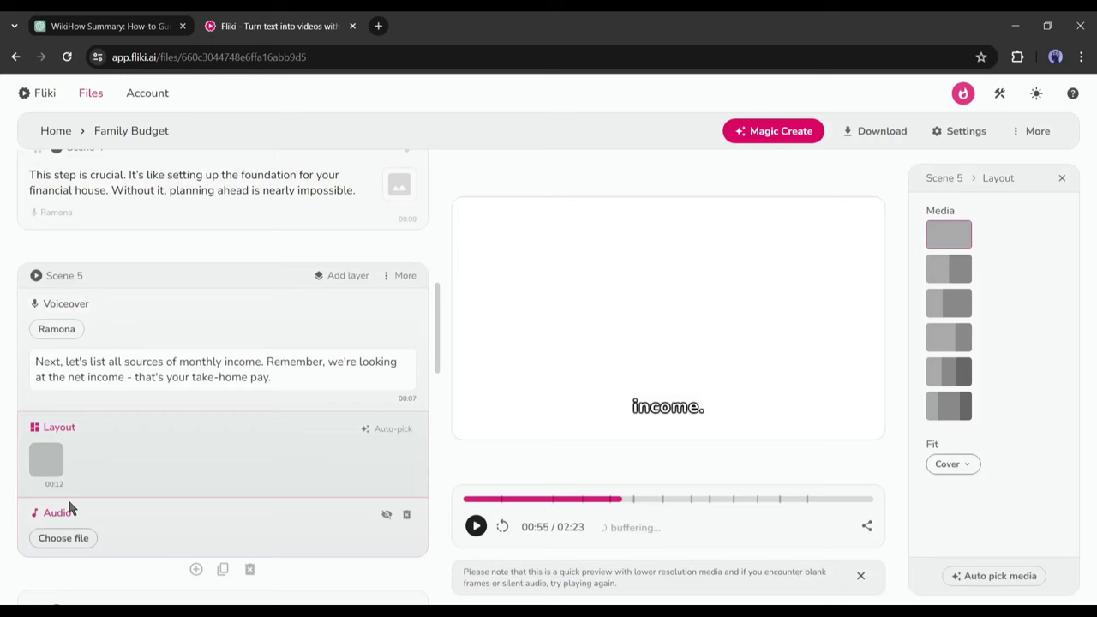
left_click(345, 275)
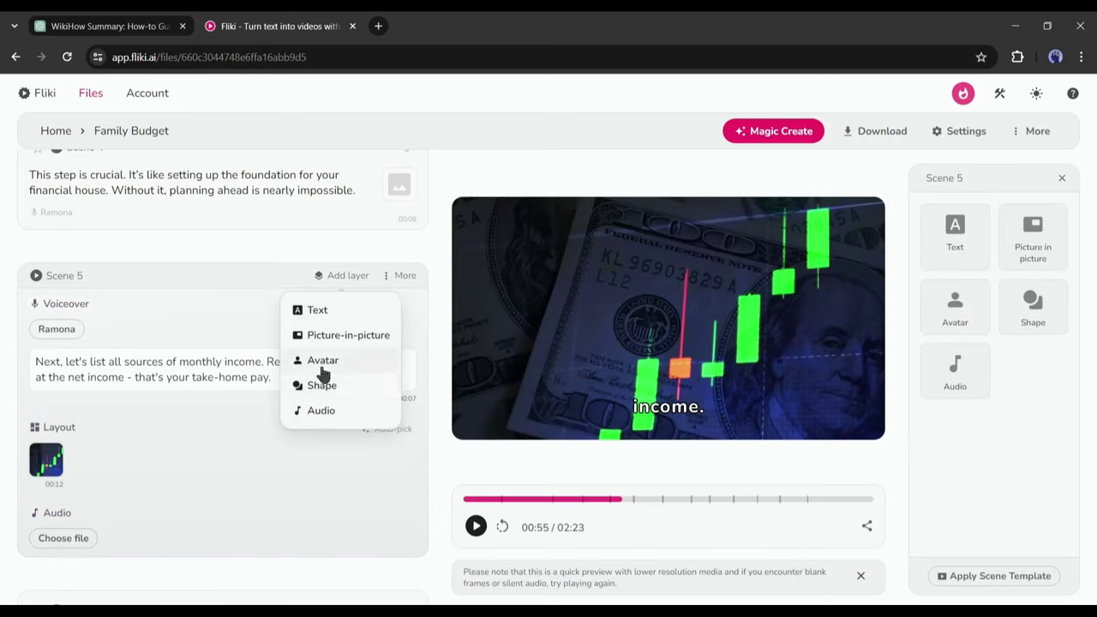
left_click(323, 367)
Give Scene 3 a financial stock clip of blue skyscrapers
scroll(207, 397, "up", 10)
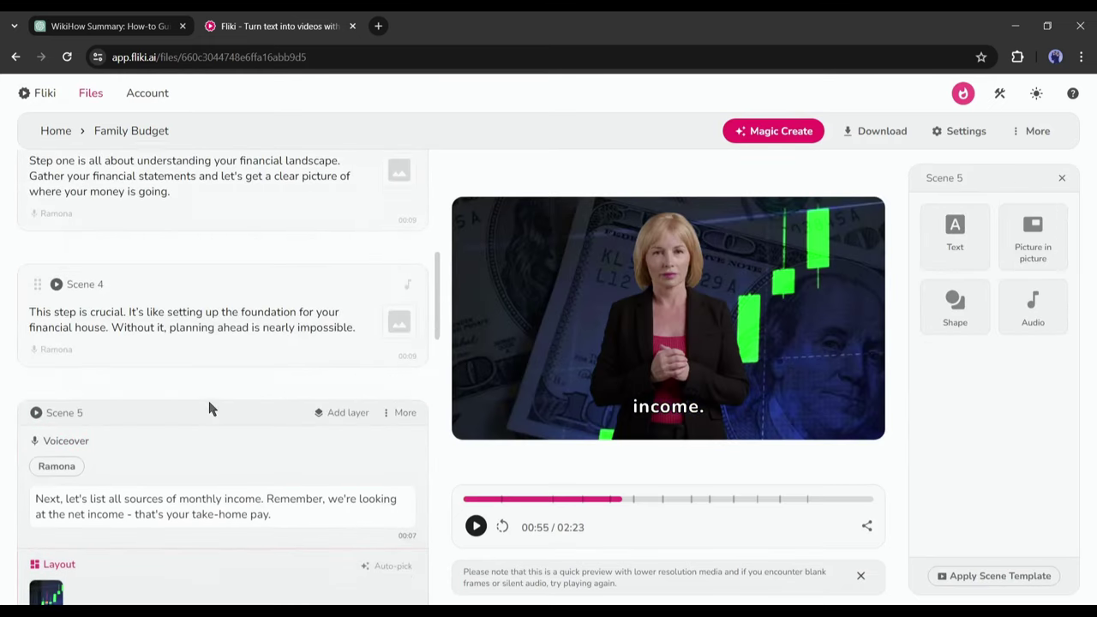
left_click(274, 358)
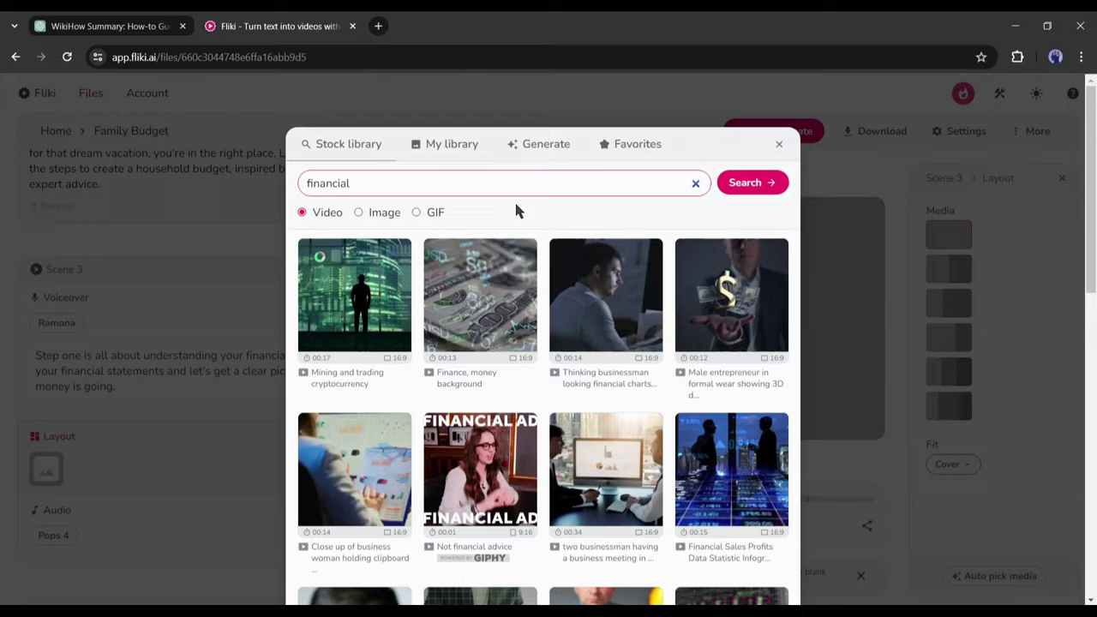
scroll(515, 211, "down", 3)
left_click(448, 372)
left_click(154, 345)
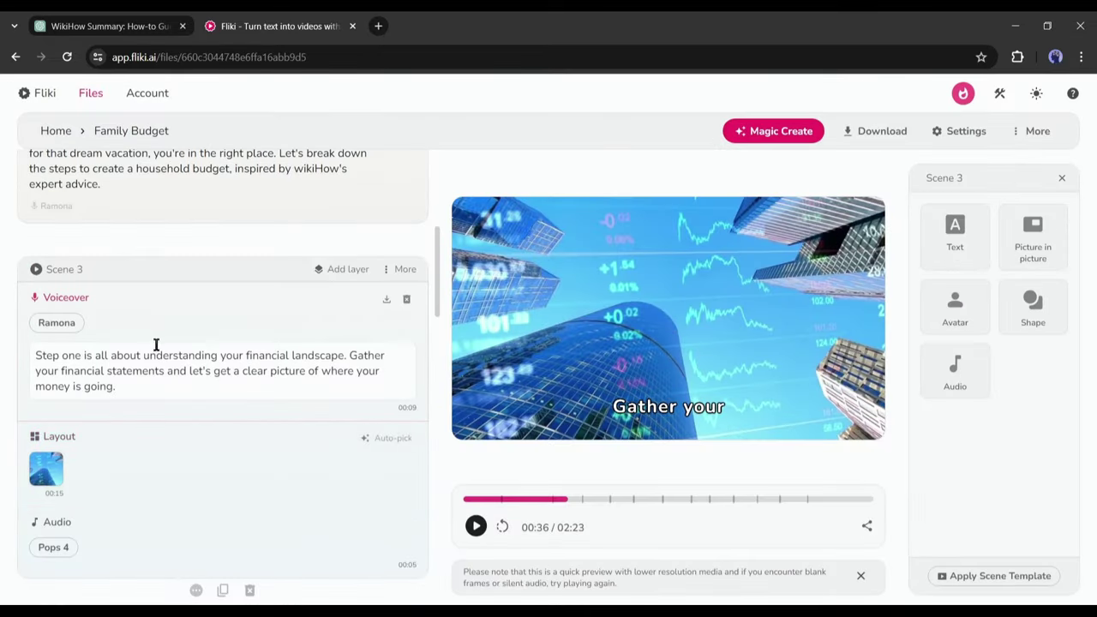
scroll(223, 407, "down", 5)
scroll(42, 385, "up", 2)
left_click(42, 385)
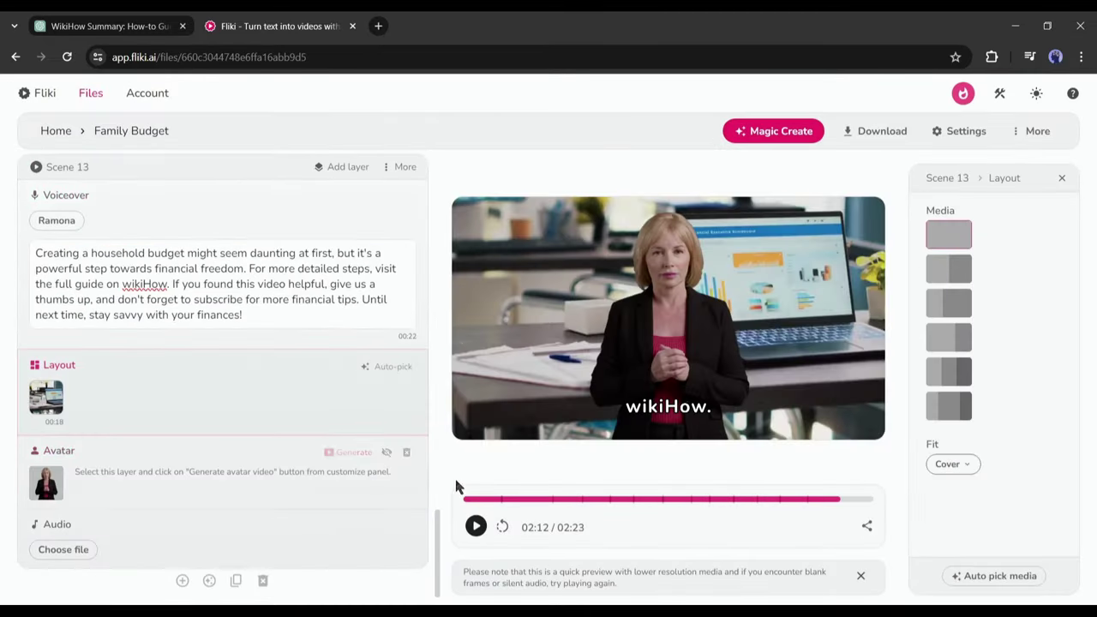
Audition the Sofia, Leah, Vanessa, Joe and Nicole voices for Scene 1's voiceover
scroll(249, 480, "up", 20)
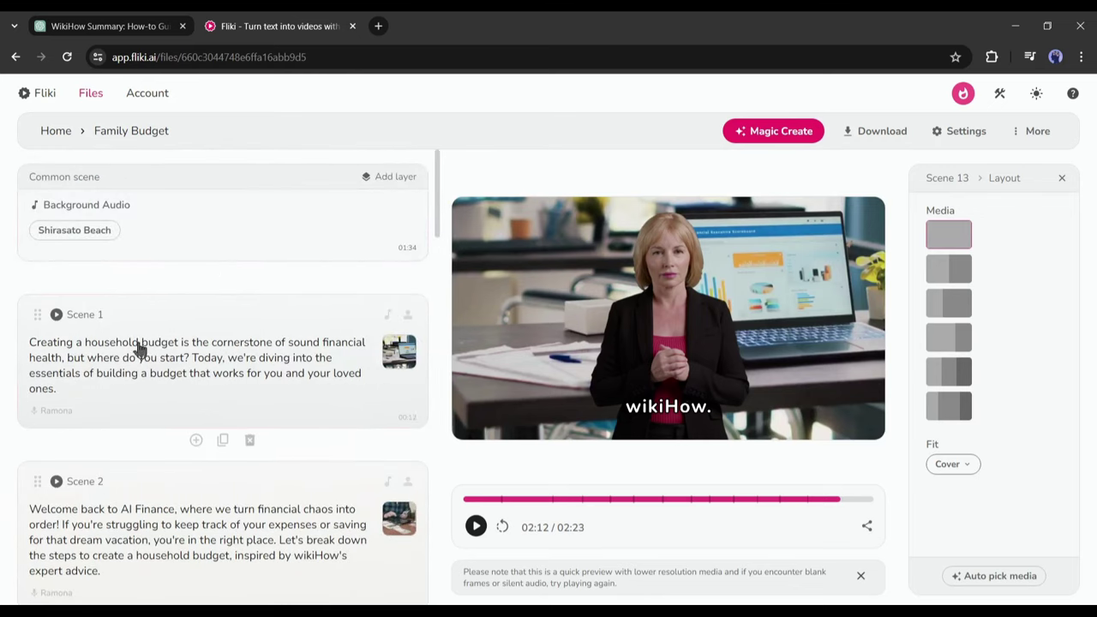
left_click(121, 383)
left_click(128, 328)
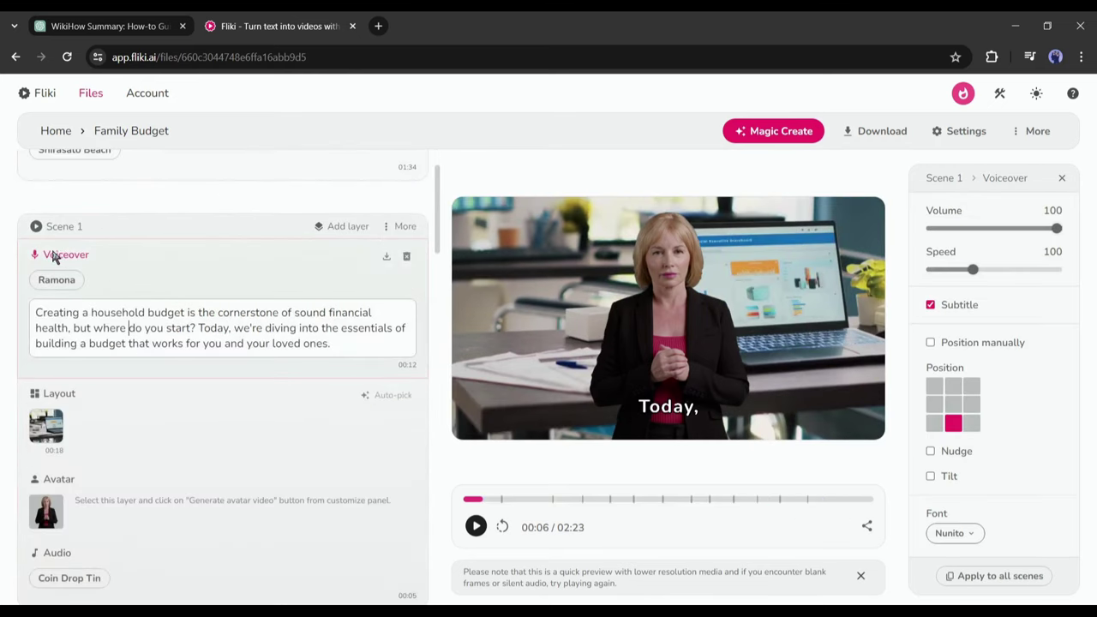
left_click(54, 283)
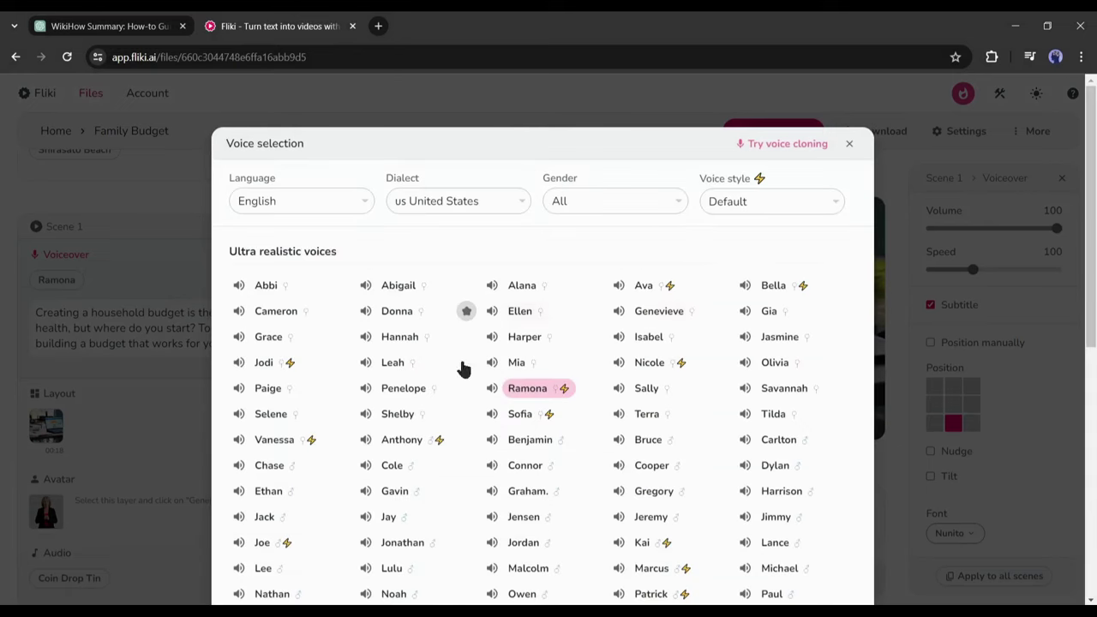
scroll(463, 368, "down", 1)
left_click(491, 367)
left_click(491, 342)
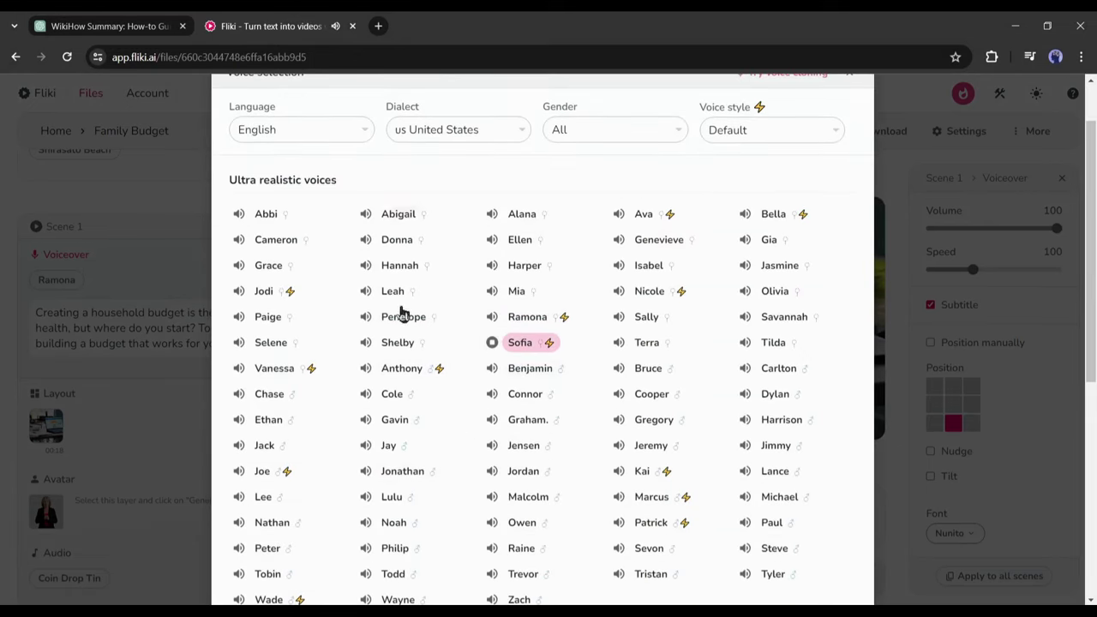
left_click(366, 291)
left_click(239, 368)
left_click(238, 470)
left_click(619, 290)
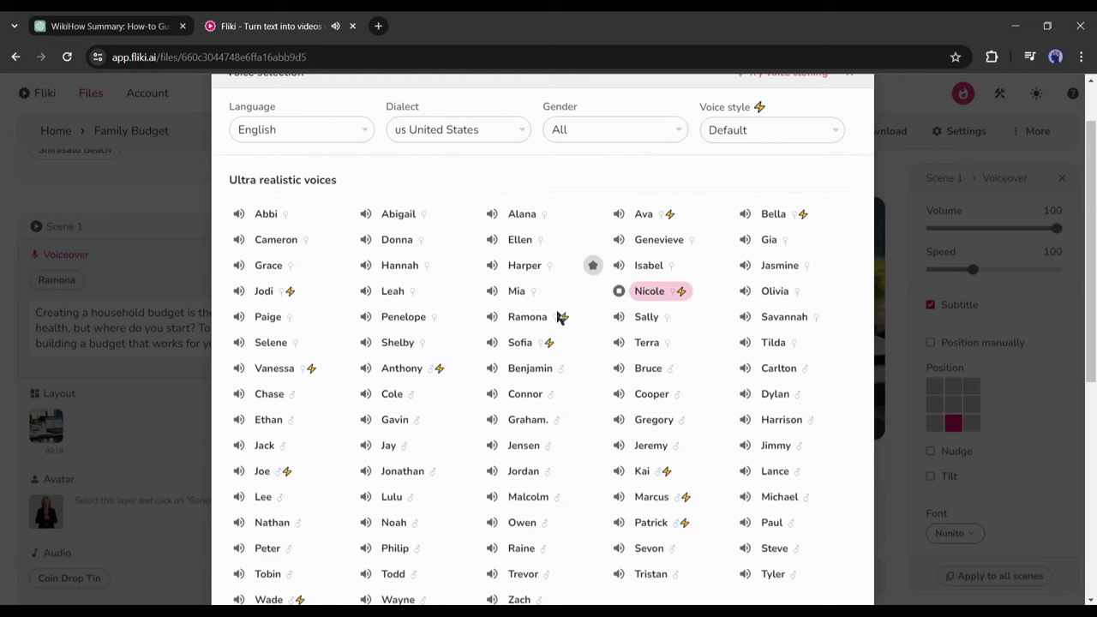
Reselect Ramona and confirm it as the voiceover voice
left_click(500, 317)
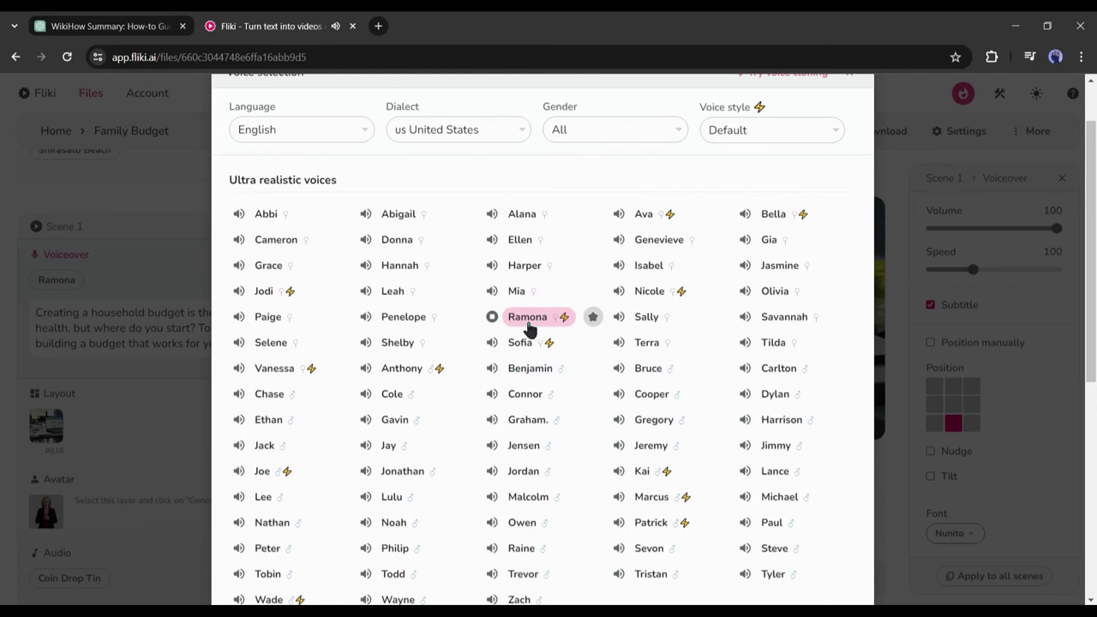
scroll(498, 322, "down", 5)
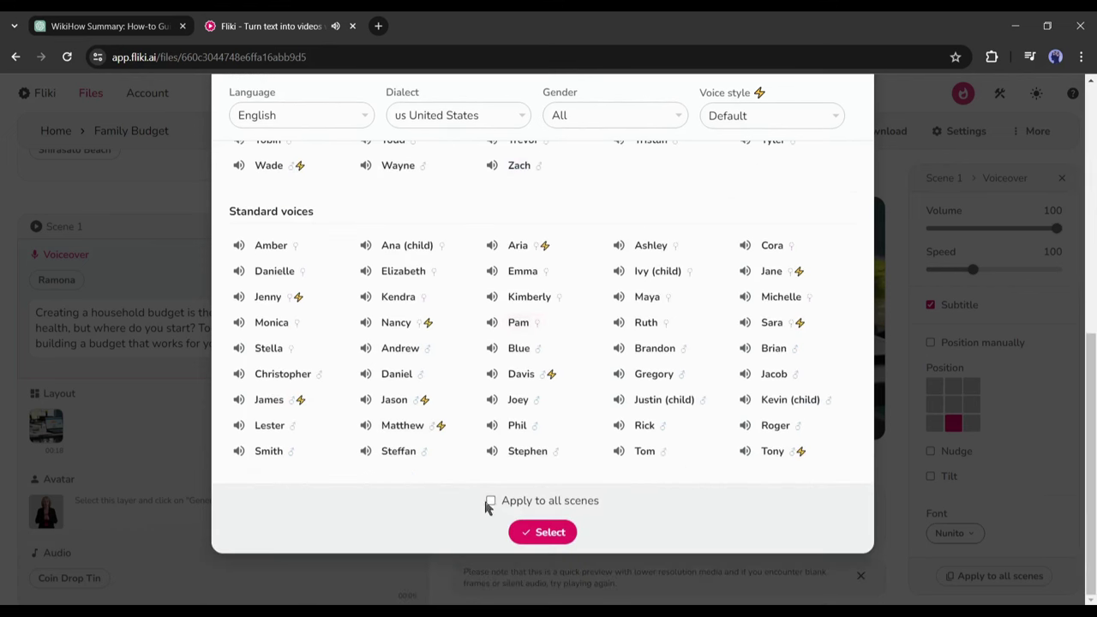
left_click(543, 531)
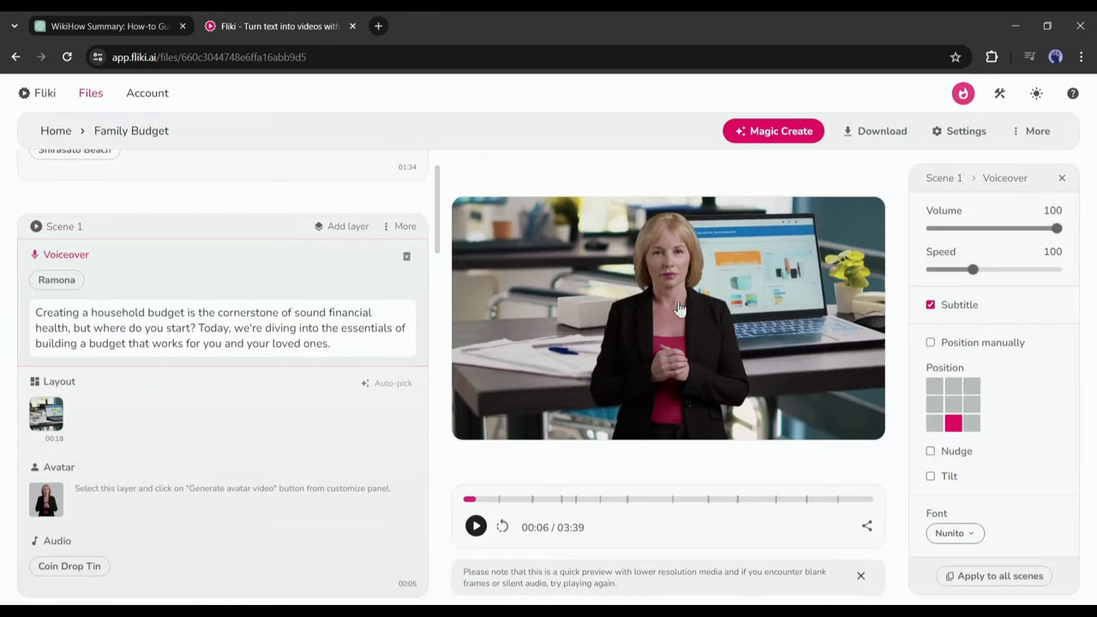
scroll(232, 335, "up", 1)
Generate the animated avatar presenter video for Scene 1
scroll(164, 400, "down", 3)
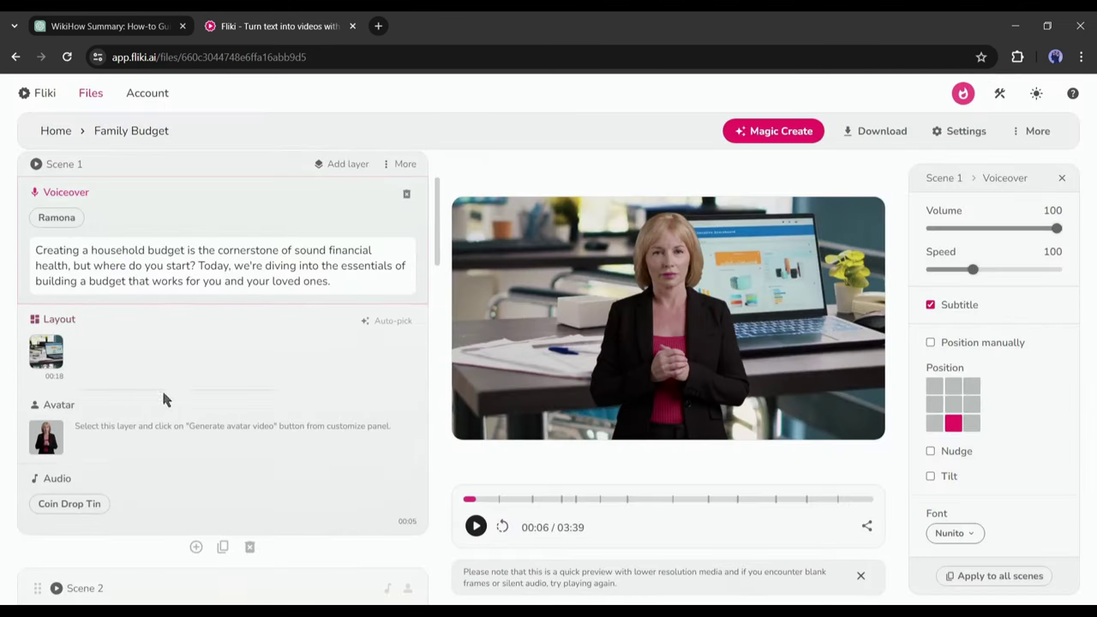
left_click(143, 439)
left_click(1019, 576)
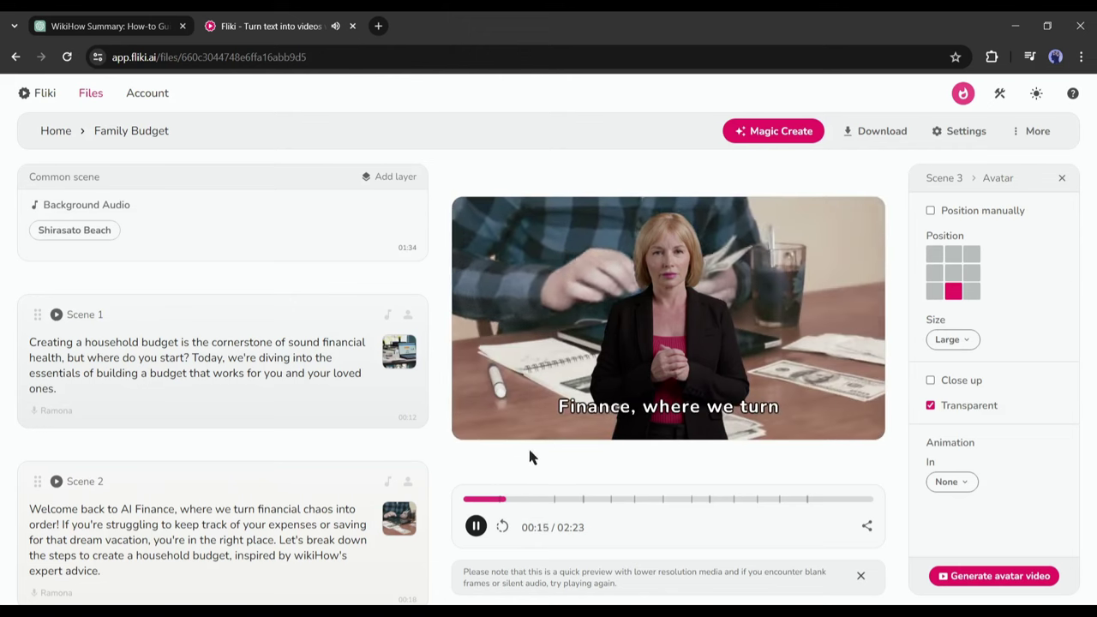
left_click(613, 420)
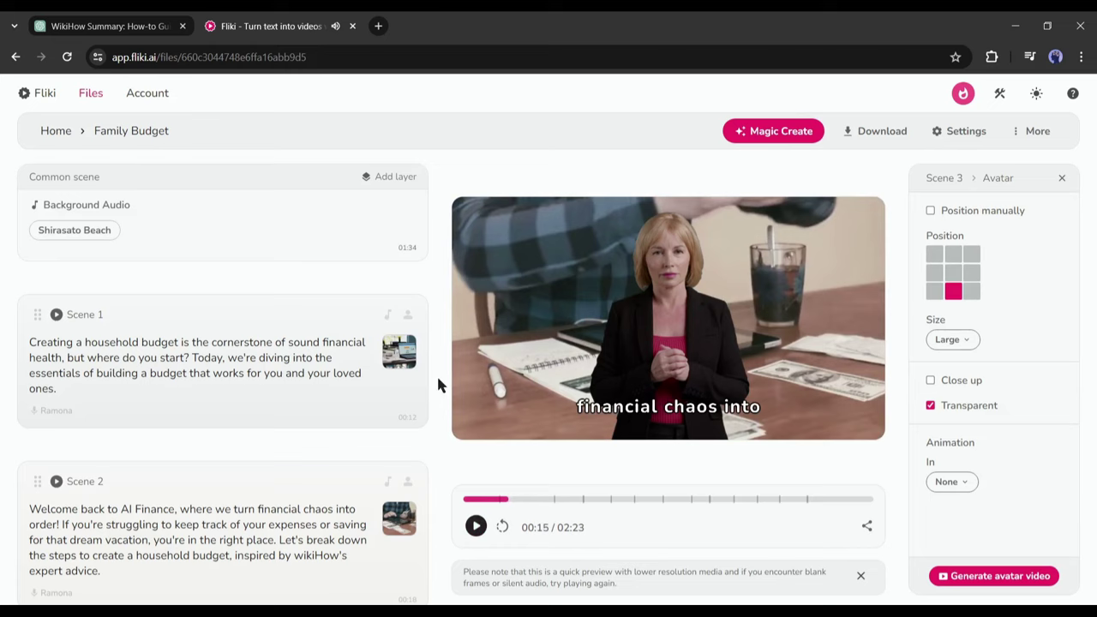
left_click(197, 358)
left_click(166, 503)
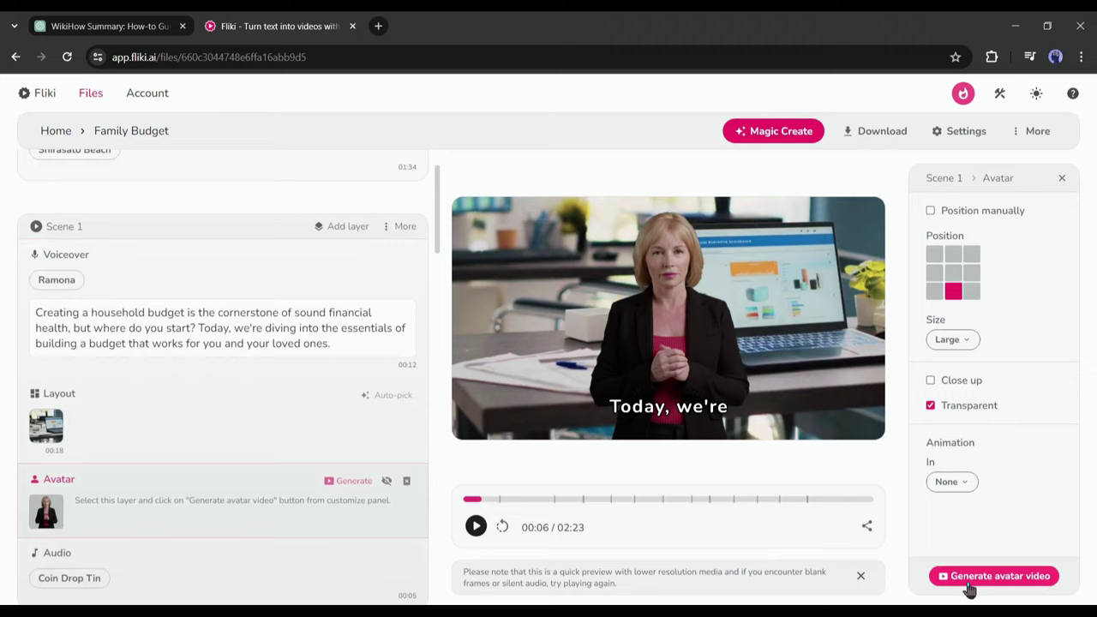
left_click(970, 588)
left_click(515, 248)
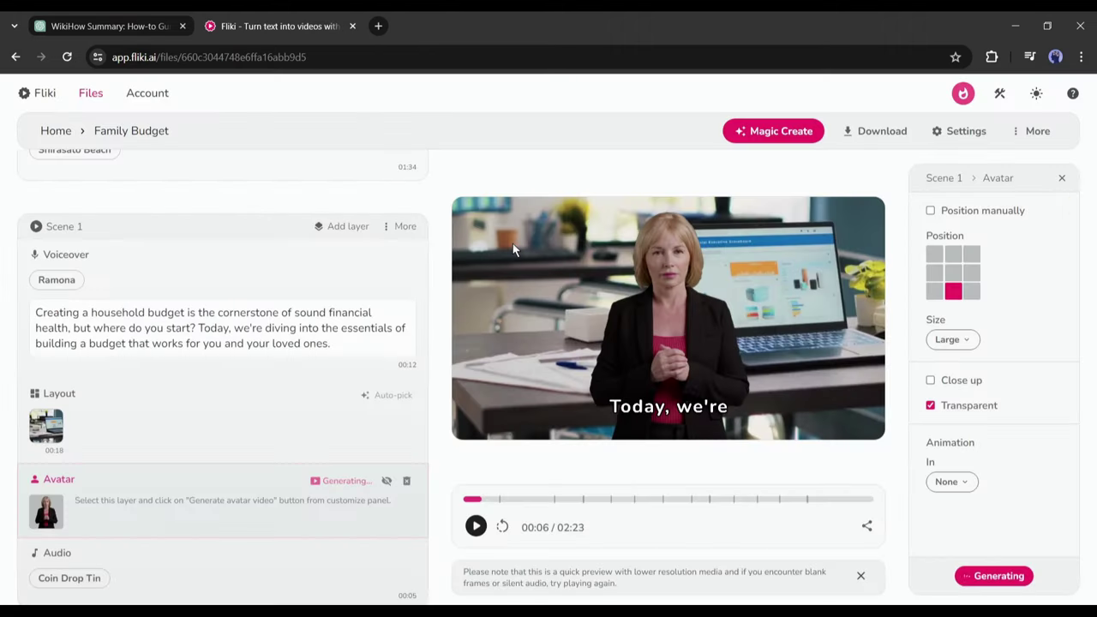
Generate the avatar presenter video for Scene 2
scroll(318, 381, "down", 5)
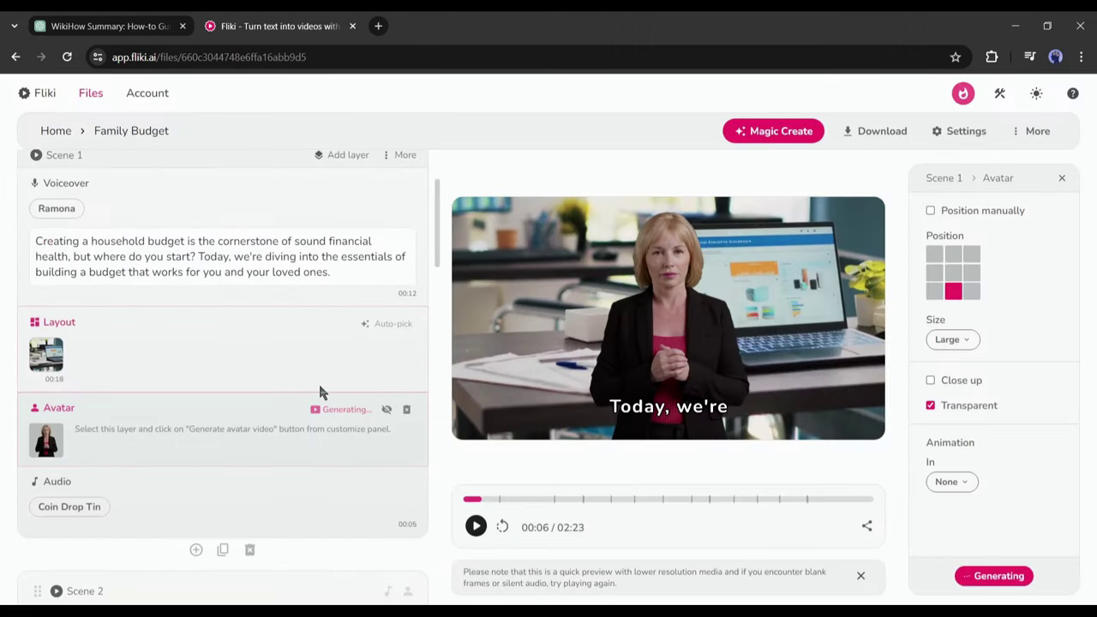
left_click(154, 511)
left_click(1001, 576)
left_click(523, 242)
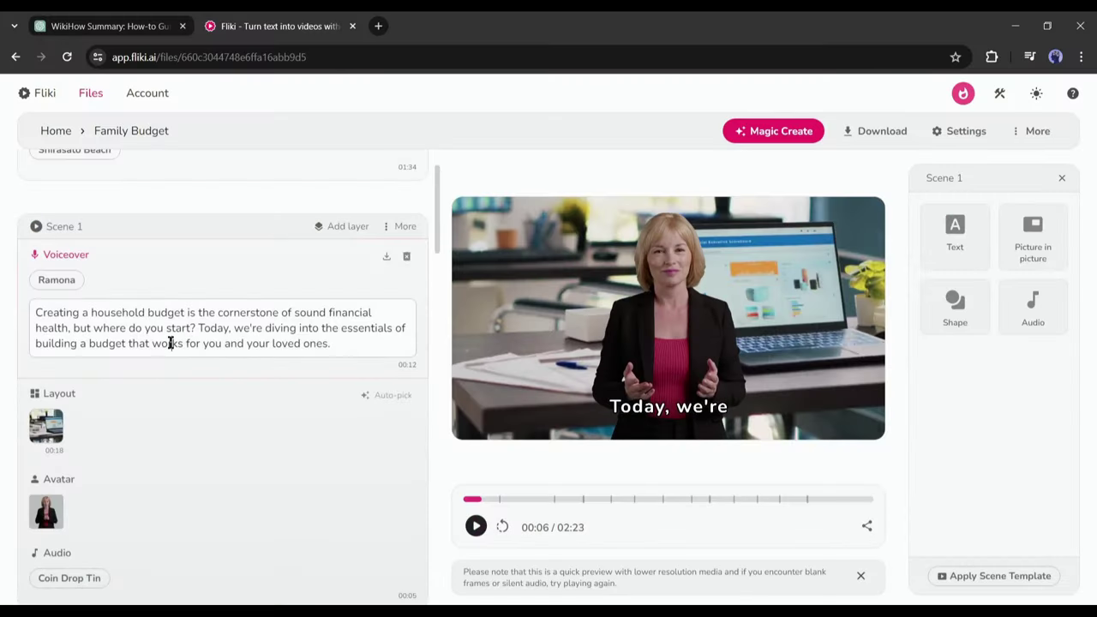
Set the captions to the Bangers font, displayed one word at a time
left_click(171, 343)
scroll(974, 375, "down", 3)
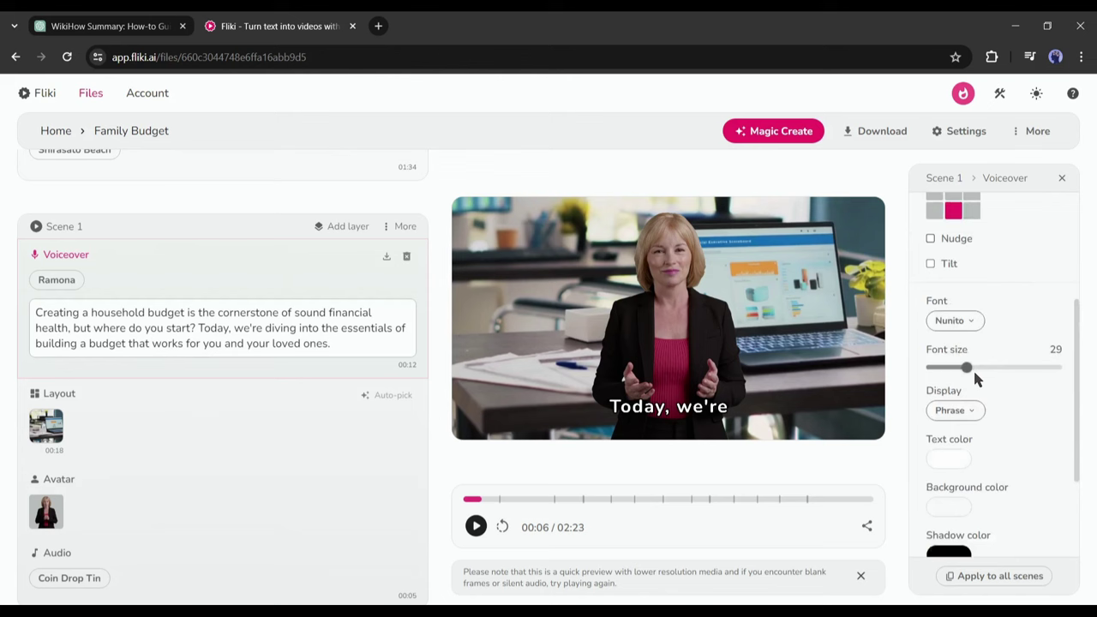
left_click(964, 318)
scroll(997, 304, "up", 2)
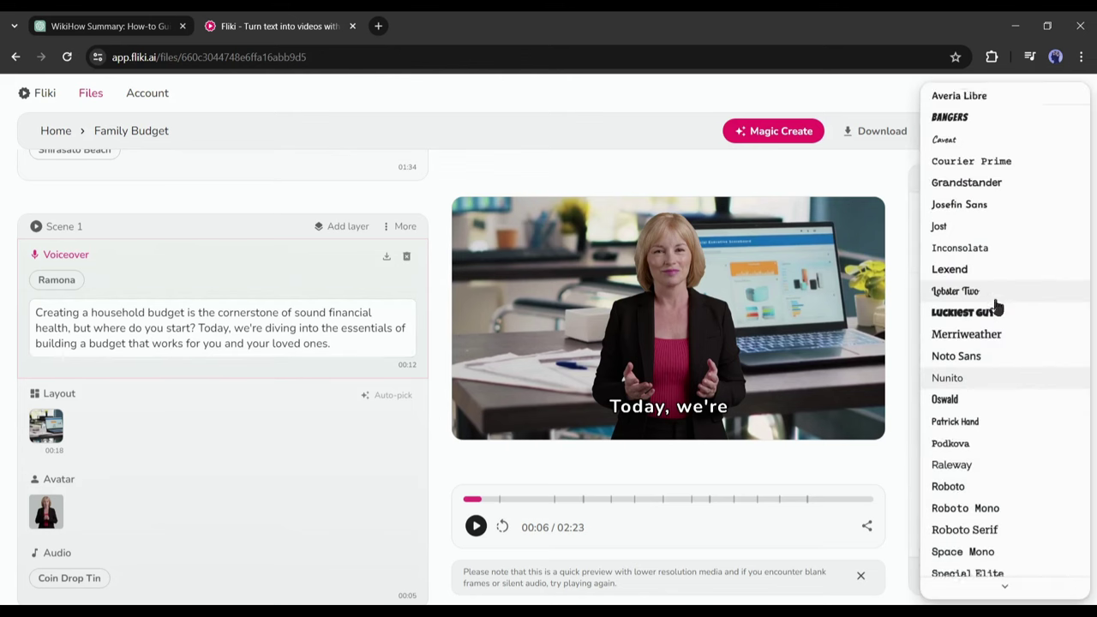
left_click(997, 310)
left_click(955, 409)
left_click(949, 387)
Make the caption text yellow and apply the caption style to all scenes
scroll(969, 403, "down", 1)
left_click(950, 384)
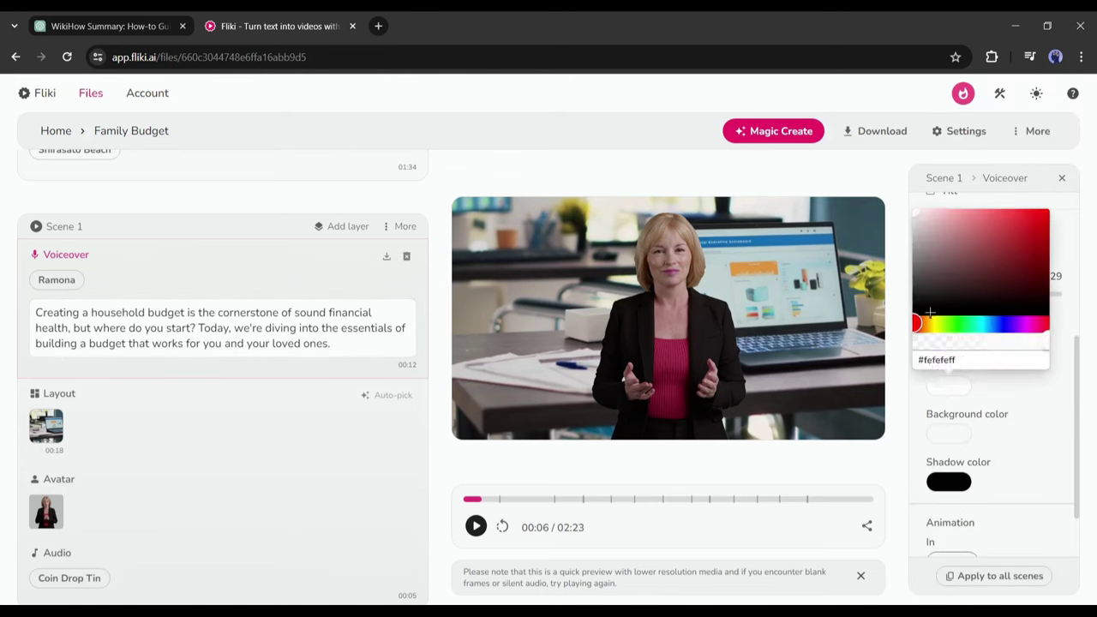
left_click(915, 305)
left_click(943, 434)
left_click(999, 446)
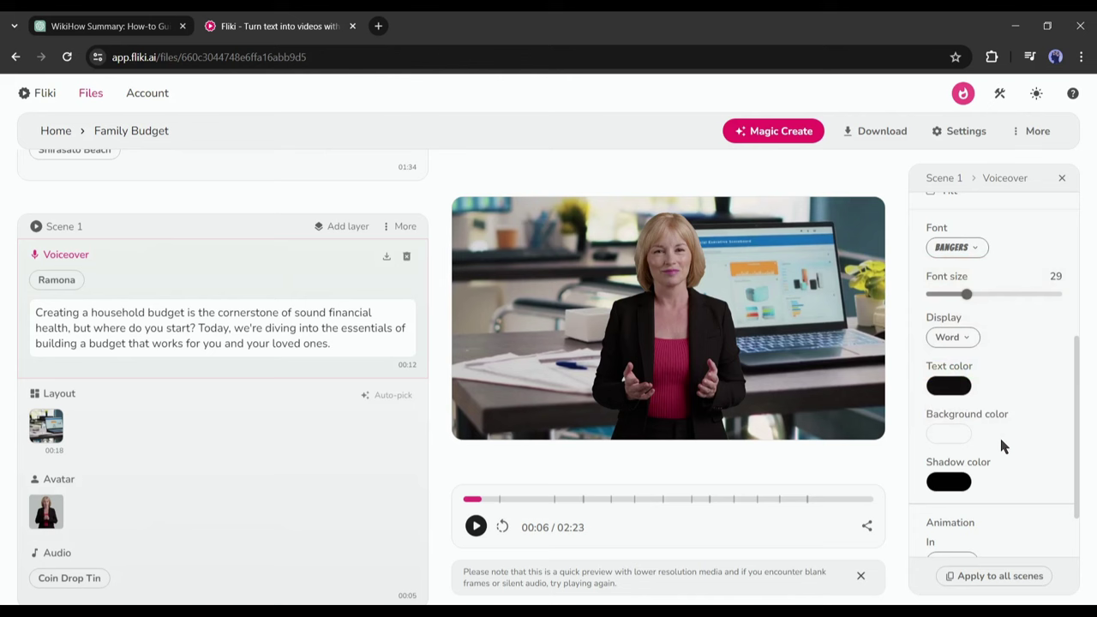
left_click(948, 384)
left_click(925, 322)
left_click(1044, 214)
left_click(934, 322)
Play the preview to check the yellow word-by-word captions
scroll(975, 489, "down", 1)
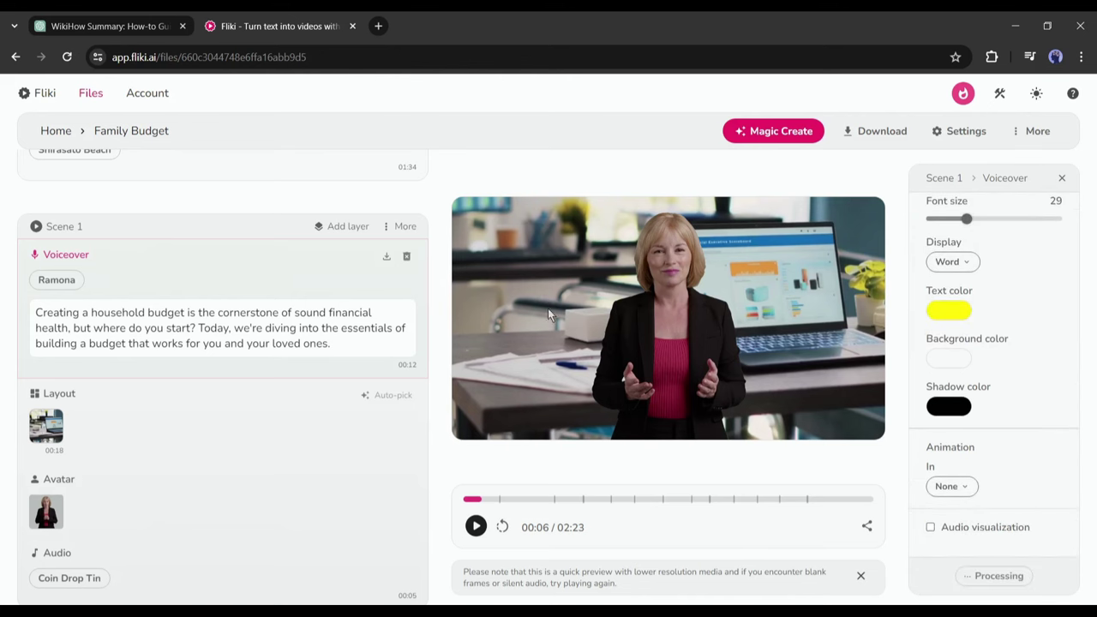
left_click(476, 526)
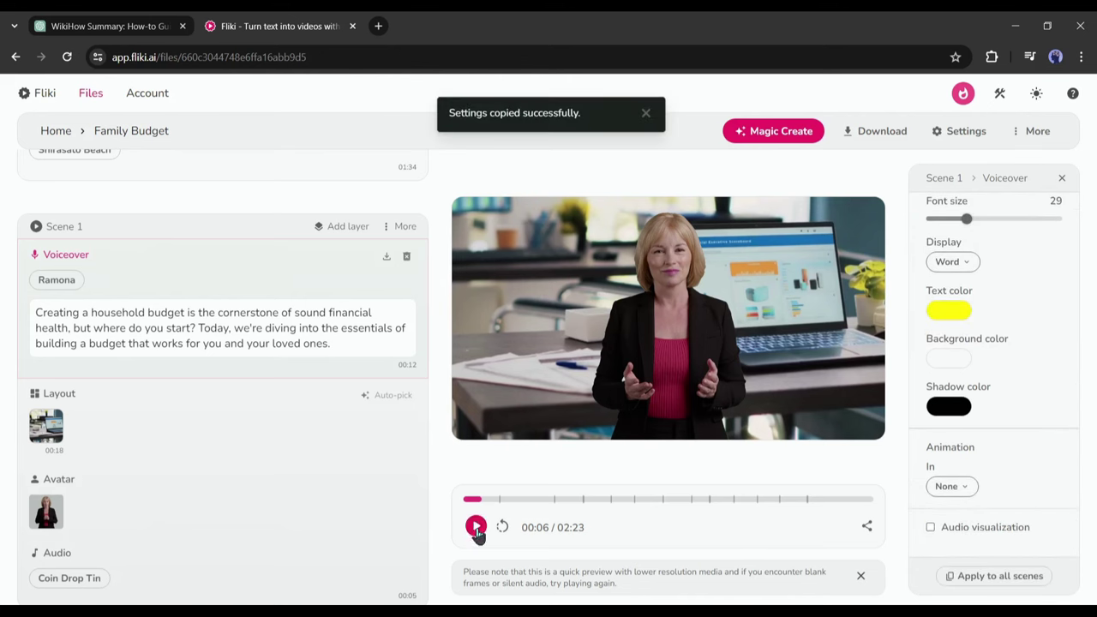
scroll(154, 306, "up", 1)
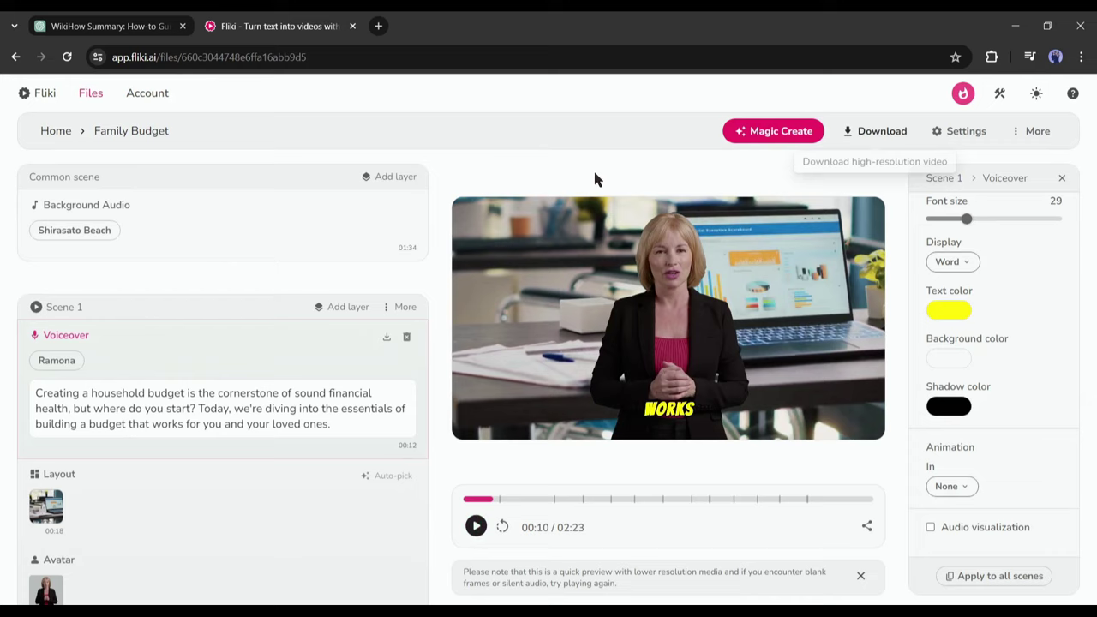
Export the Family Budget video at 1080p resolution in mp4 format
left_click(227, 236)
scroll(228, 240, "down", 1)
left_click(869, 138)
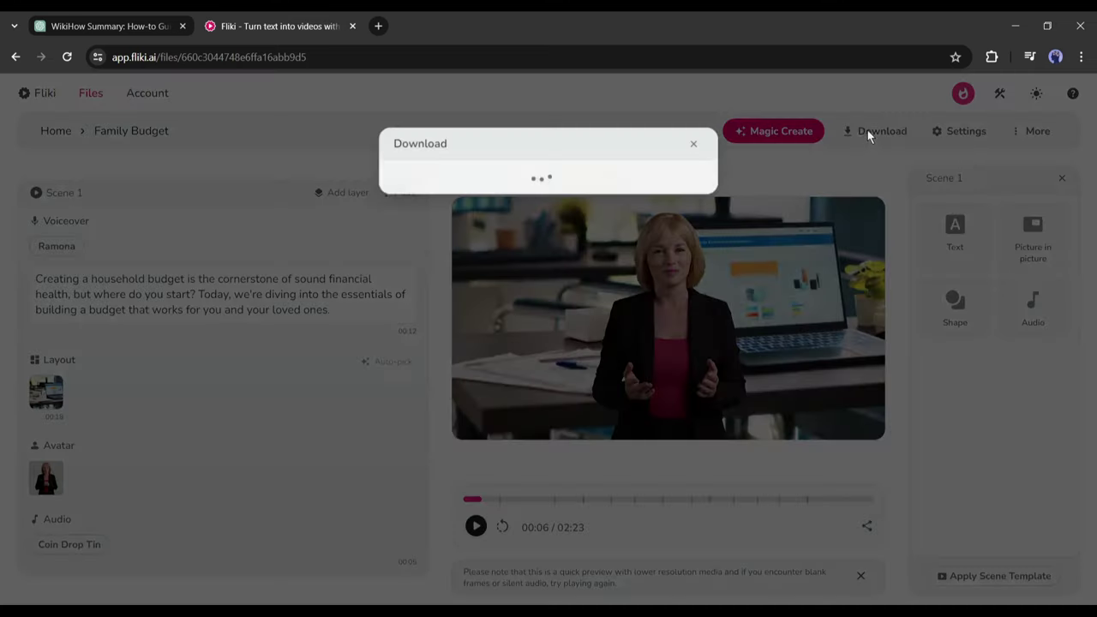
left_click(506, 248)
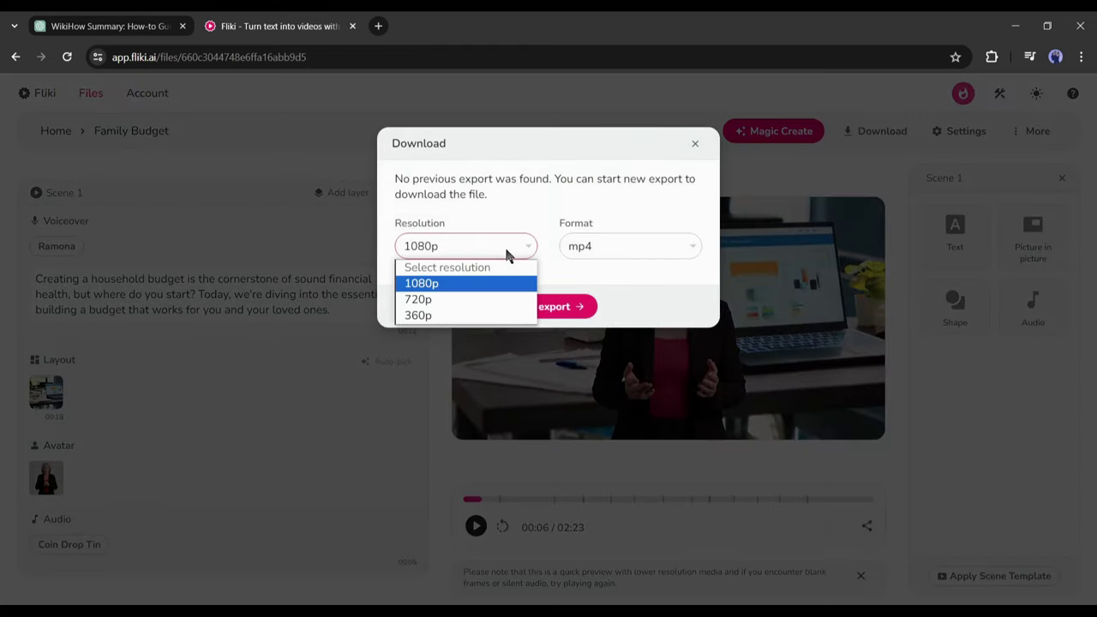
left_click(506, 254)
left_click(698, 248)
left_click(698, 247)
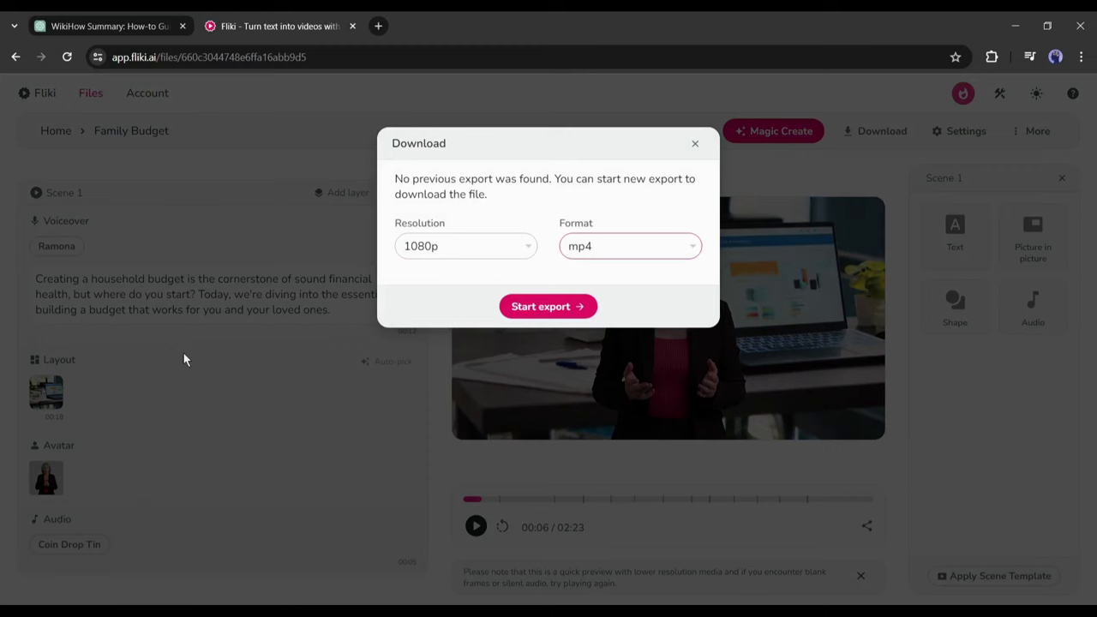
left_click(568, 309)
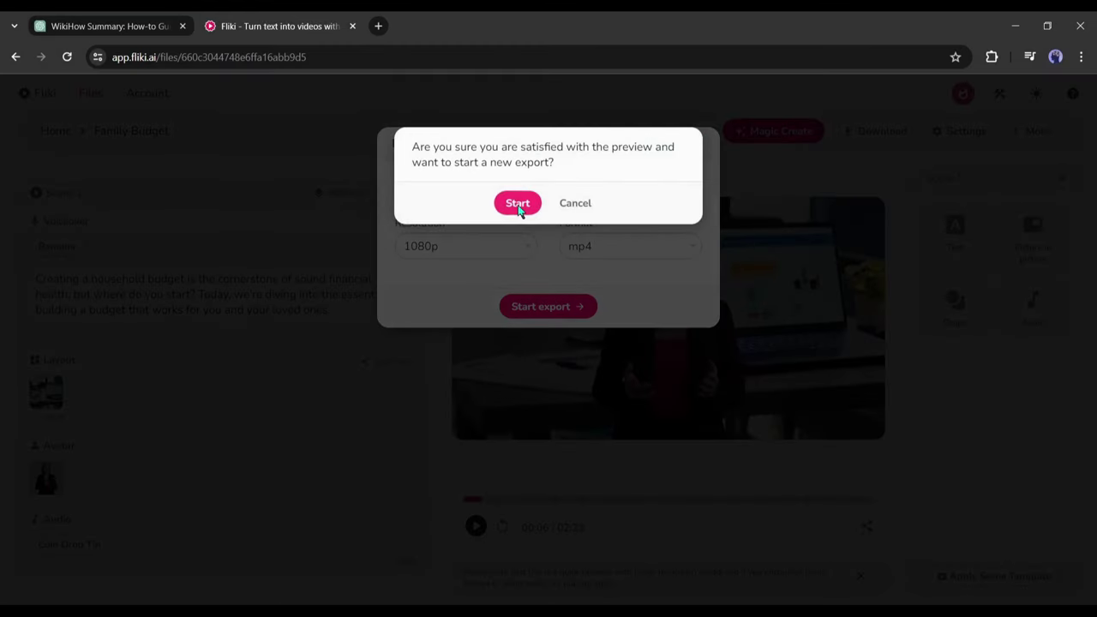
left_click(519, 202)
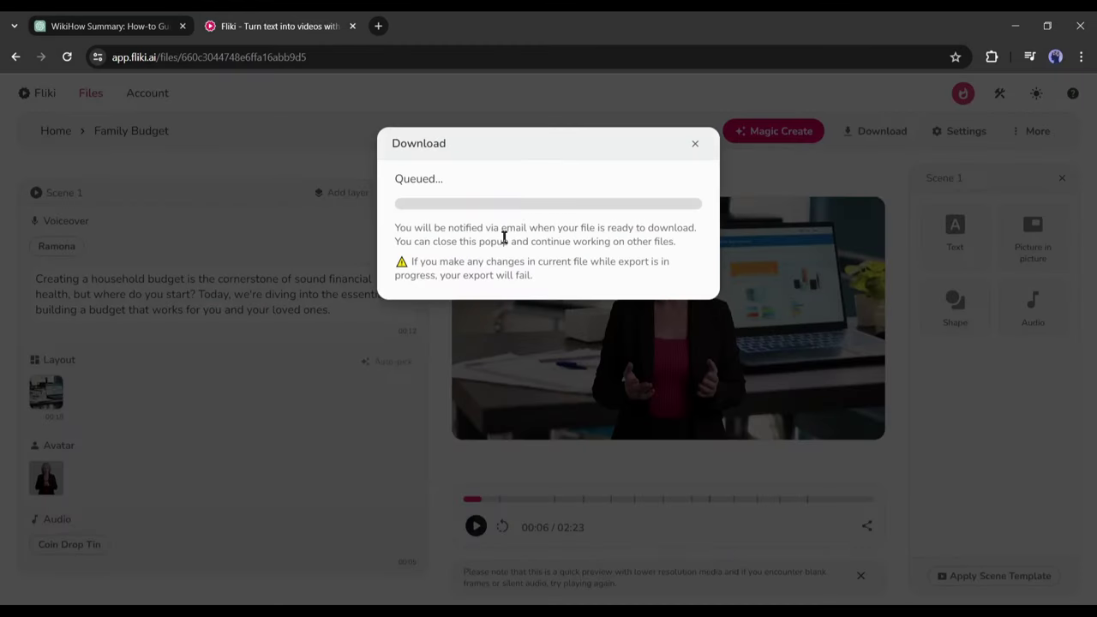